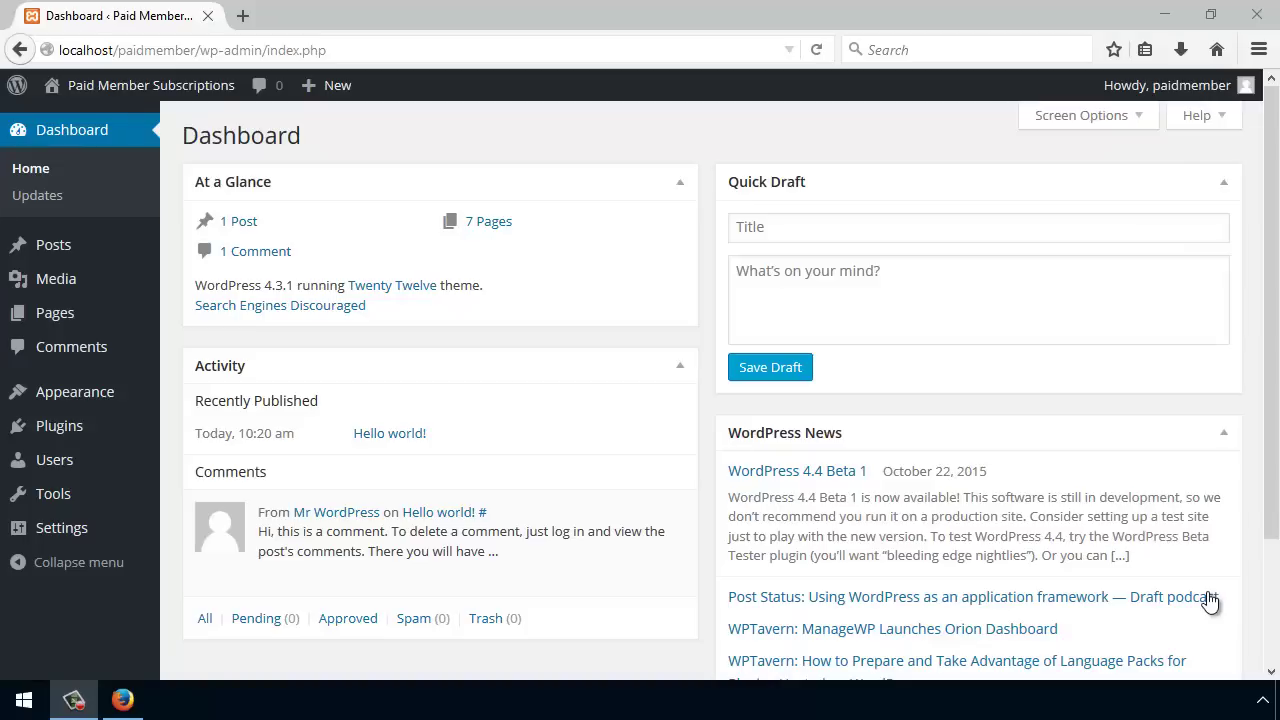
# - Install the plugin from the downloaded paid-member-subscriptions-v.1.0.0-beta-update-1.zip file and activate it
pyautogui.click(60, 425)
pyautogui.click(338, 142)
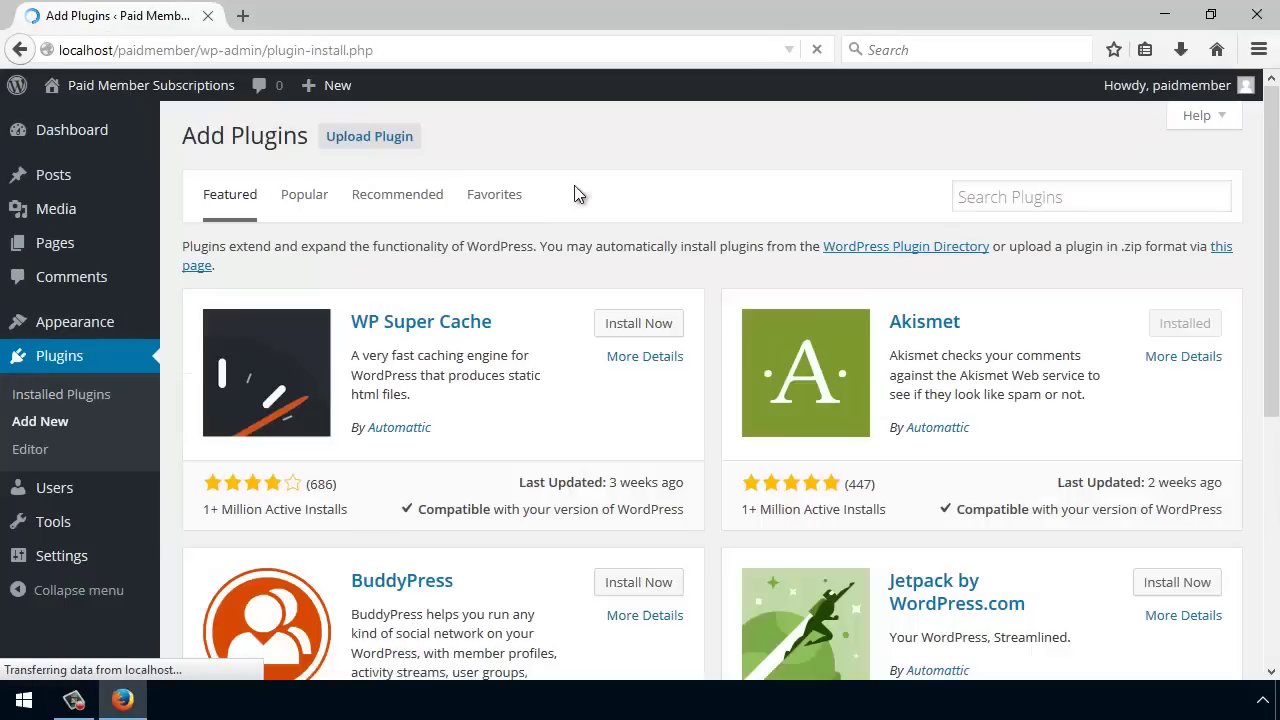
pyautogui.click(404, 136)
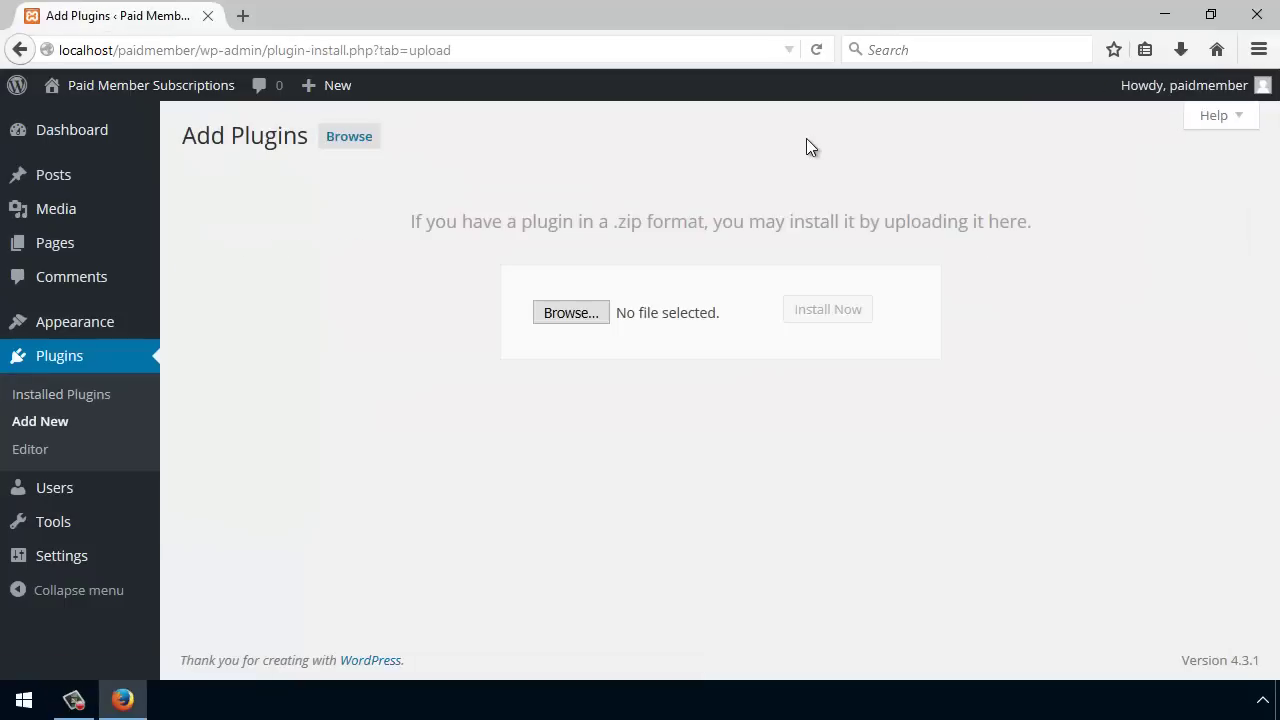
pyautogui.click(592, 314)
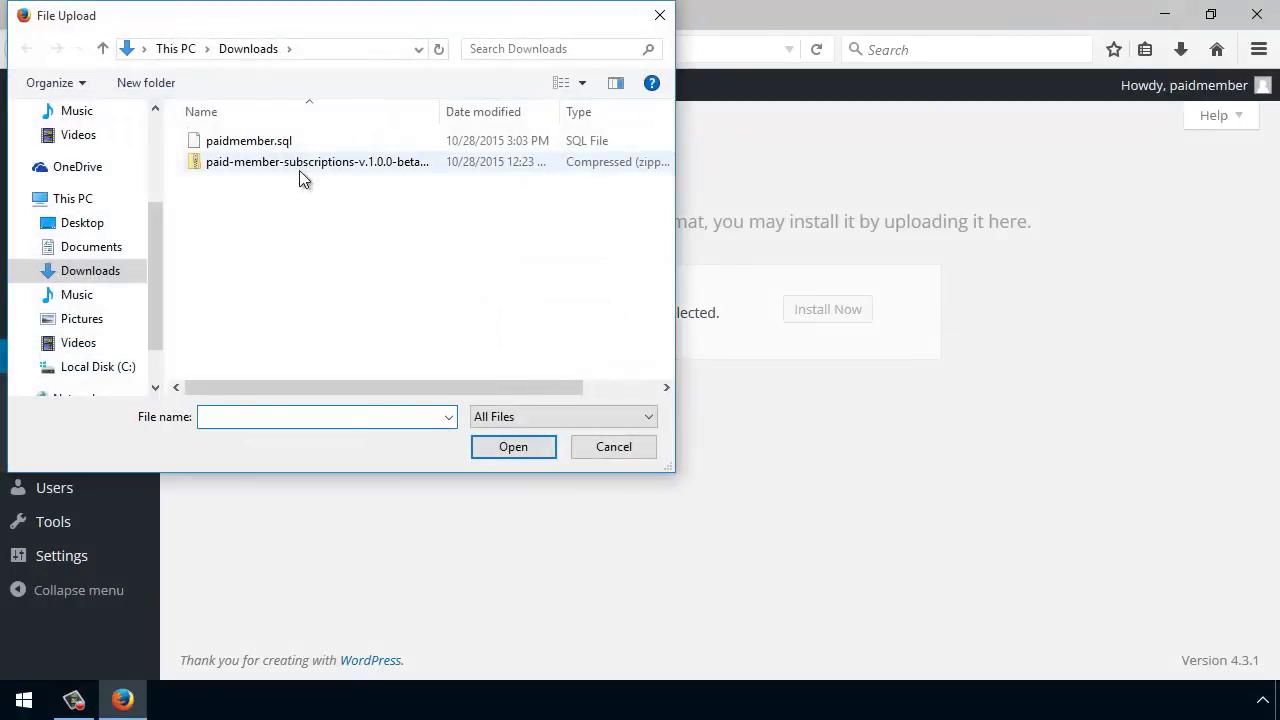
pyautogui.doubleClick(299, 166)
pyautogui.click(578, 352)
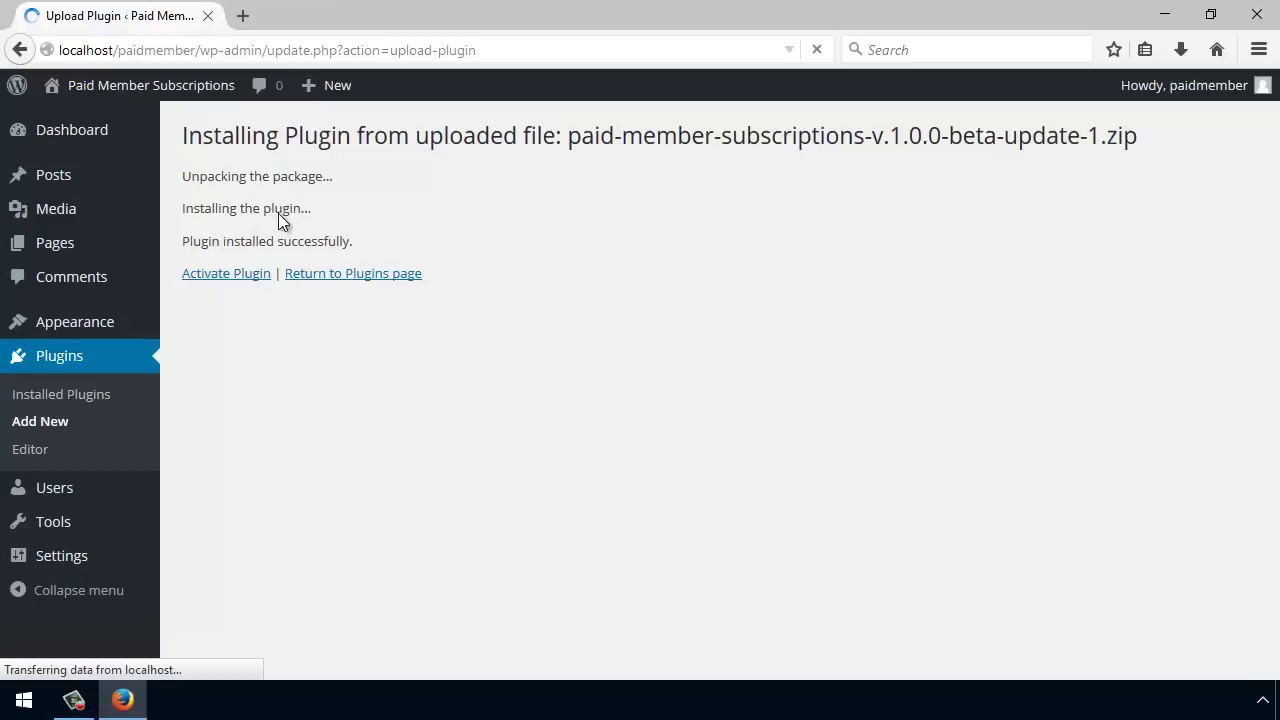
pyautogui.click(226, 285)
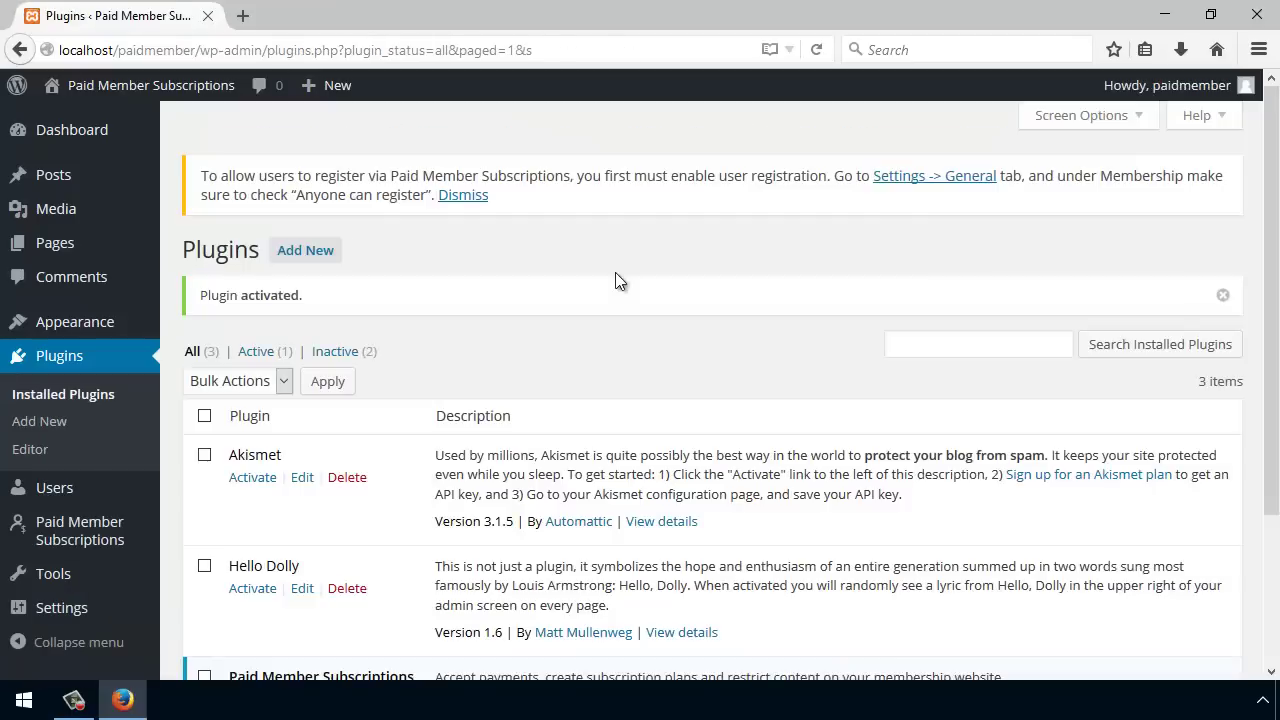
# - Allow anyone to register in the site's general settings, save the change and dismiss the notice
pyautogui.click(929, 180)
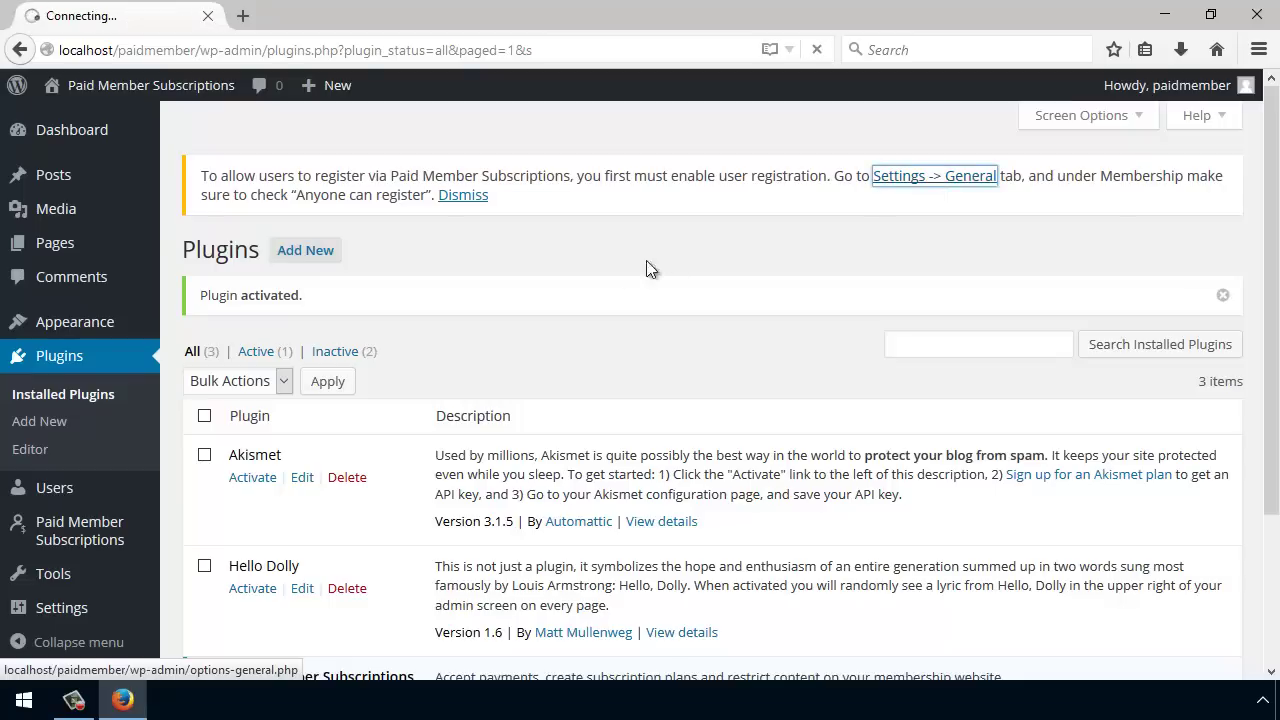
pyautogui.scroll(-2, 404, 378)
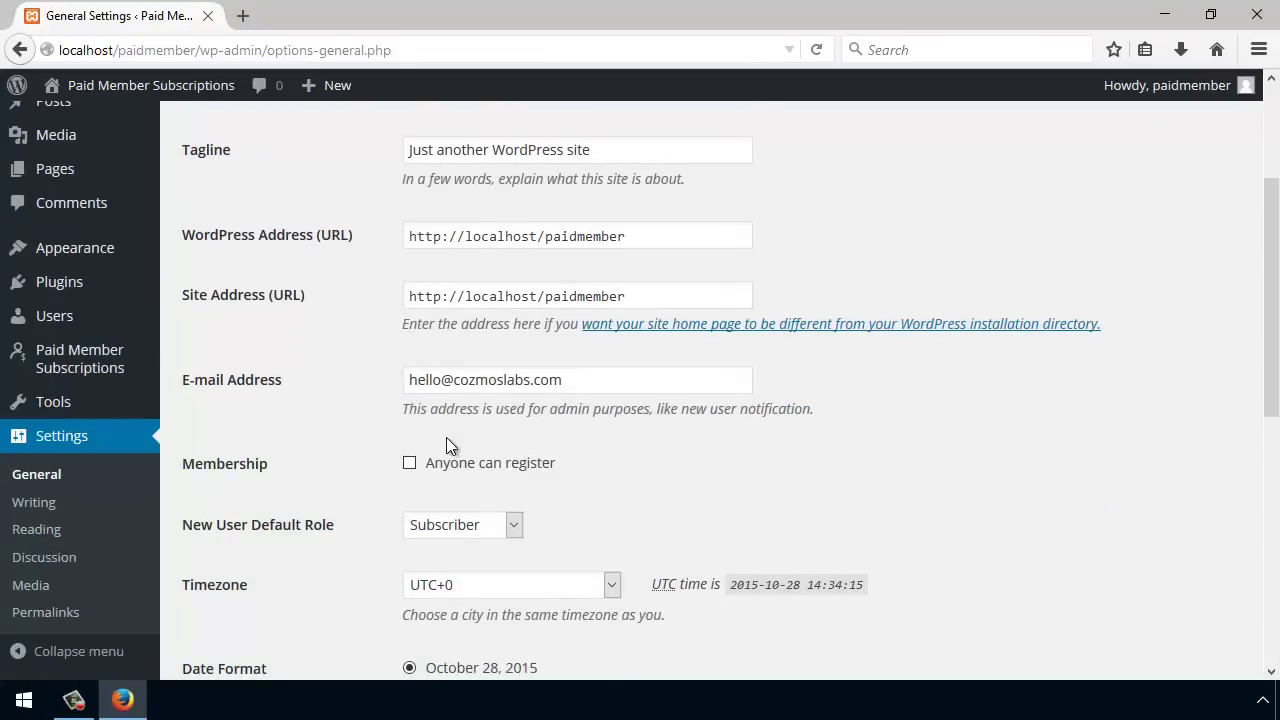
pyautogui.scroll(-4, 457, 471)
pyautogui.scroll(-3, 300, 470)
pyautogui.click(251, 580)
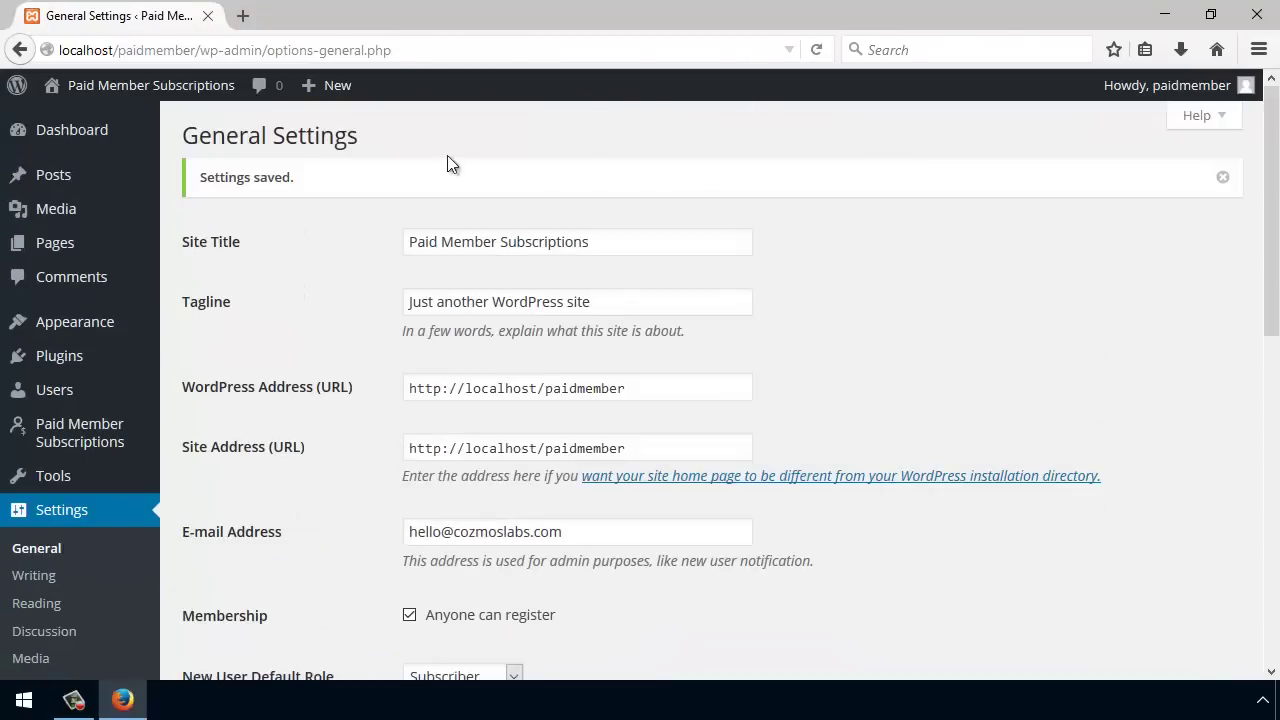
pyautogui.click(1222, 178)
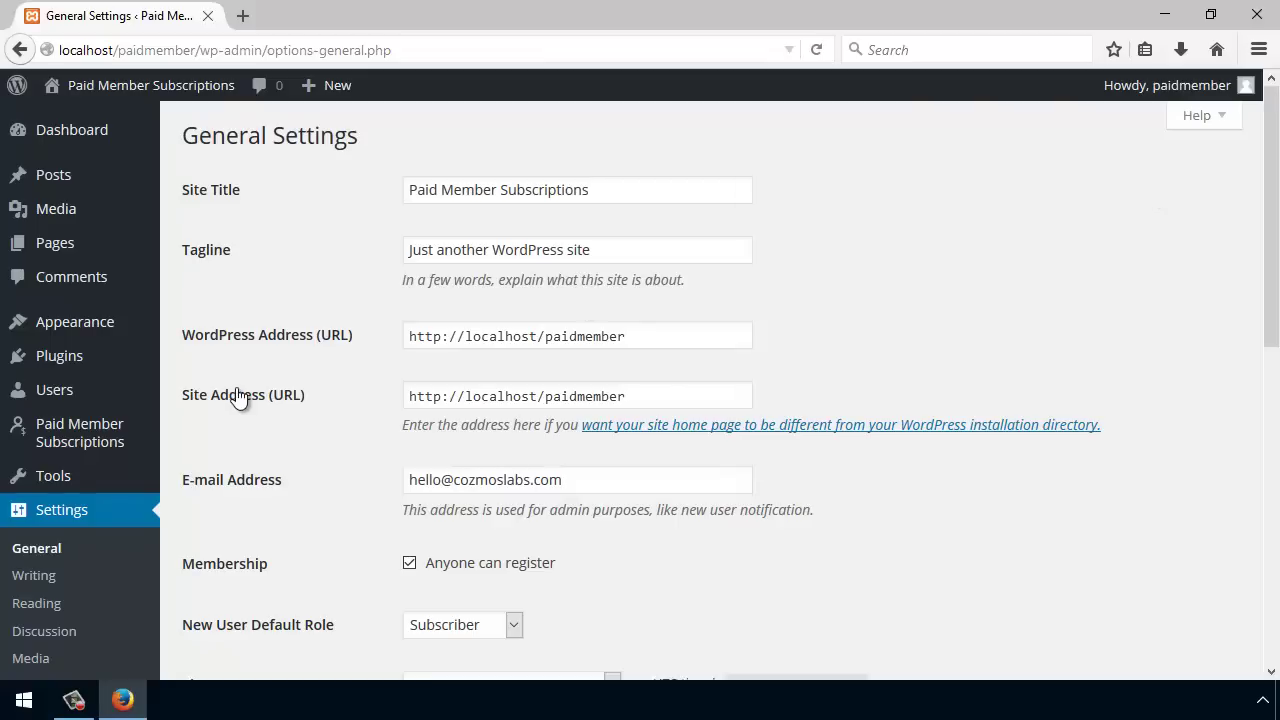
# - Enter the PayPal e-mail address in the Paid Member Subscriptions payment settings and save them
pyautogui.moveTo(140, 432)
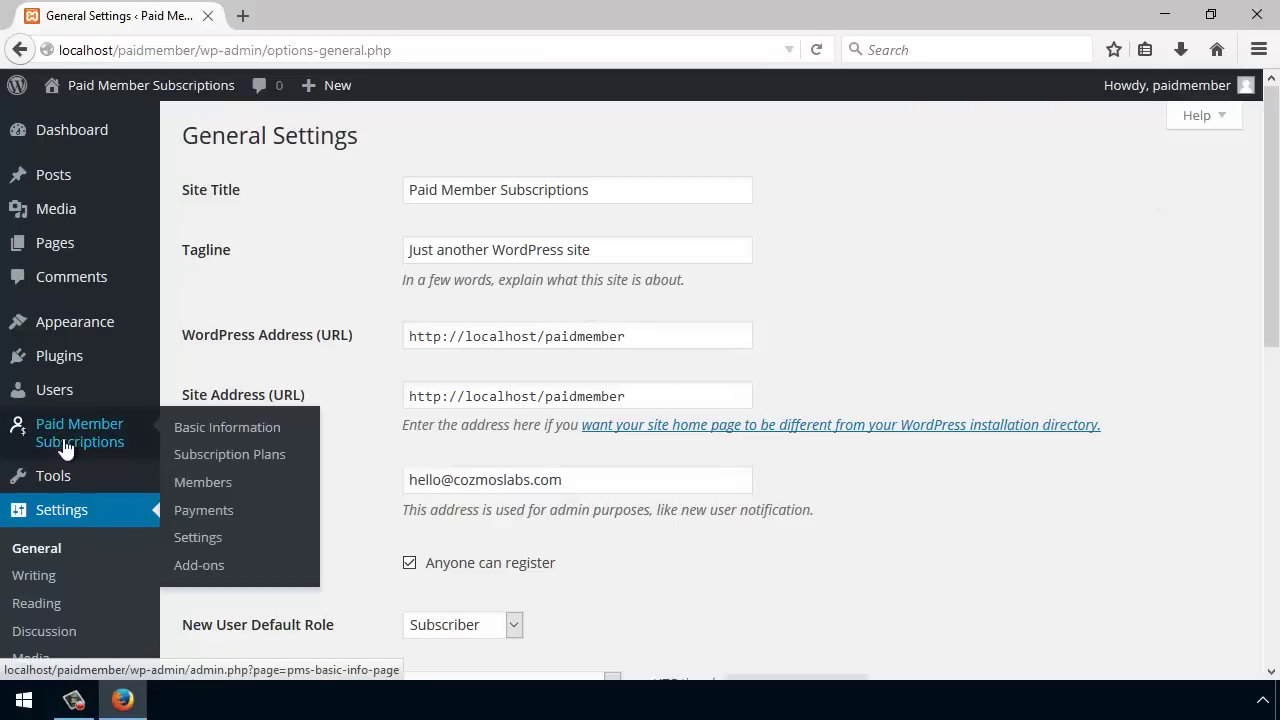
pyautogui.click(212, 546)
pyautogui.click(329, 194)
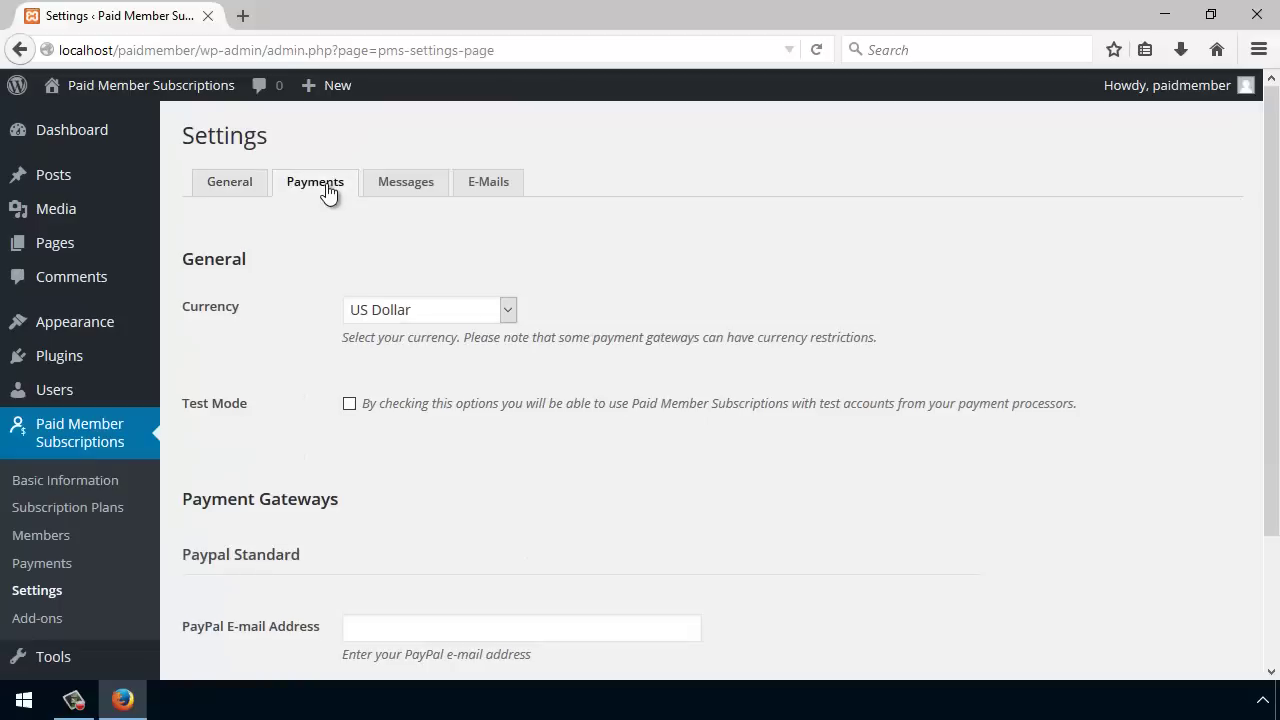
pyautogui.scroll(-2, 362, 358)
pyautogui.scroll(-1, 361, 359)
pyautogui.click(386, 482)
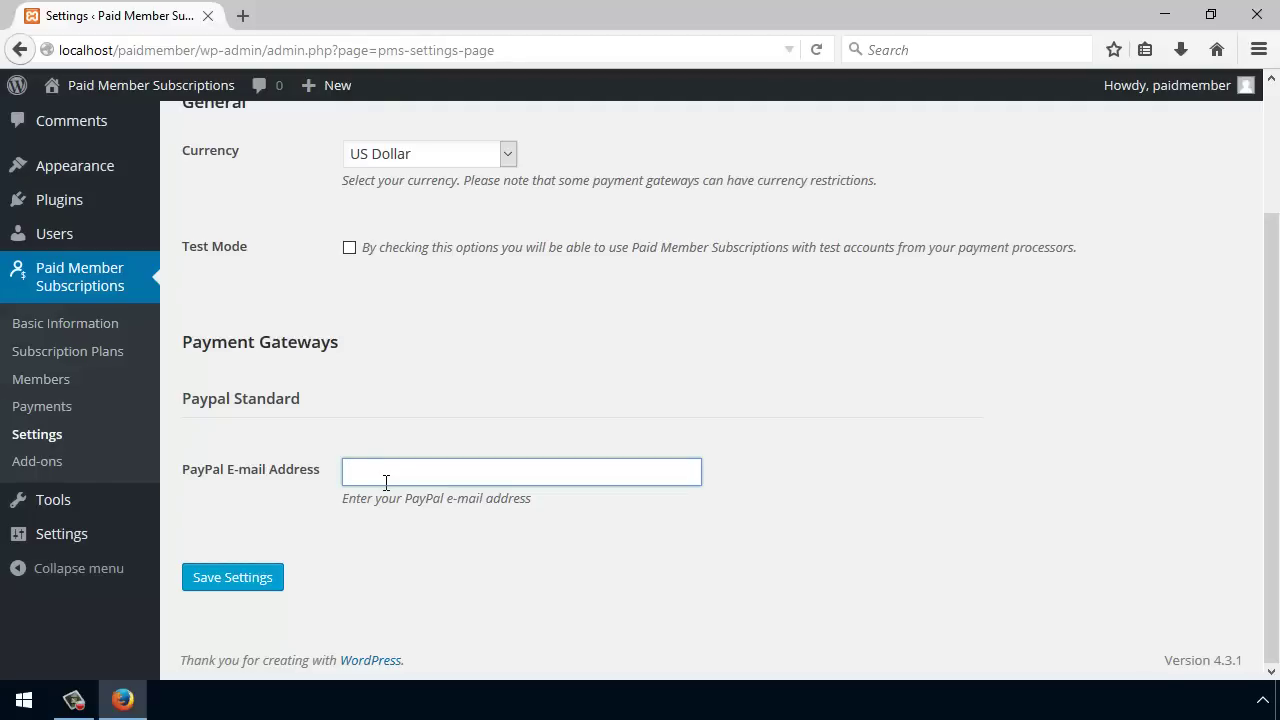
pyautogui.write('pay')
pyautogui.press('Down')
pyautogui.press('Return')
pyautogui.click(265, 578)
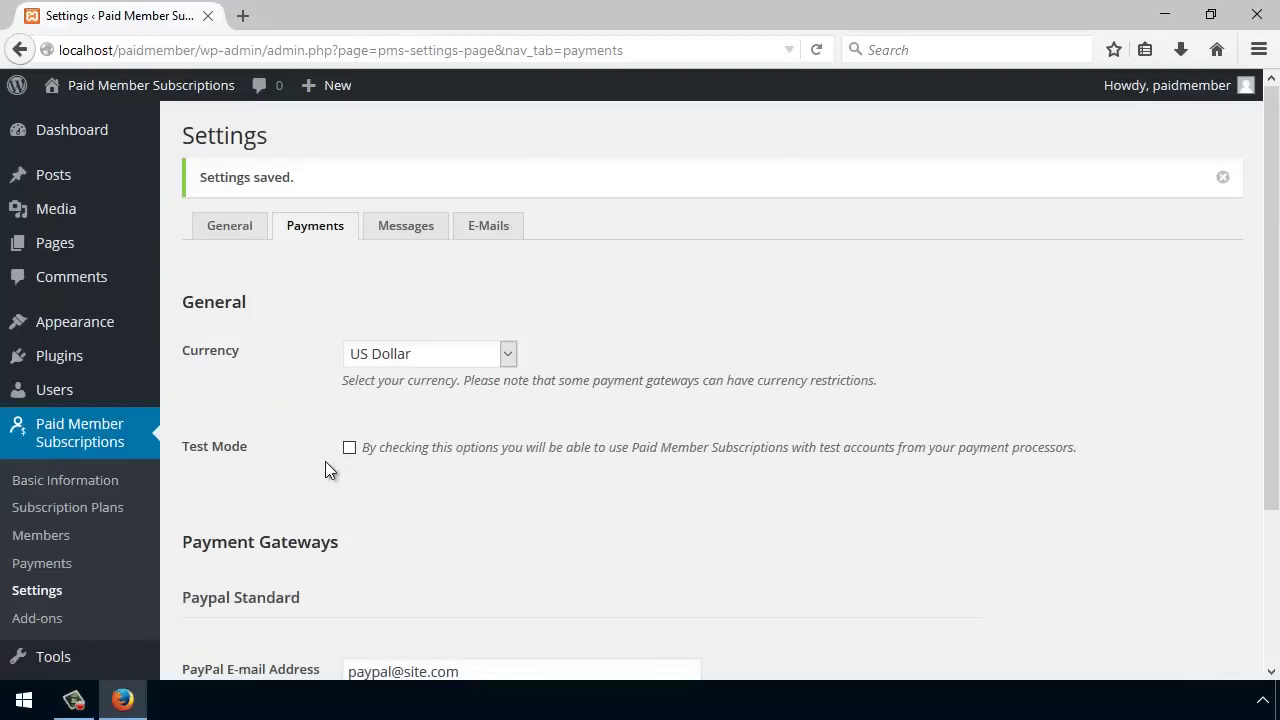
# - Add a new subscription plan named Pro with a duration of 1 month
pyautogui.click(82, 512)
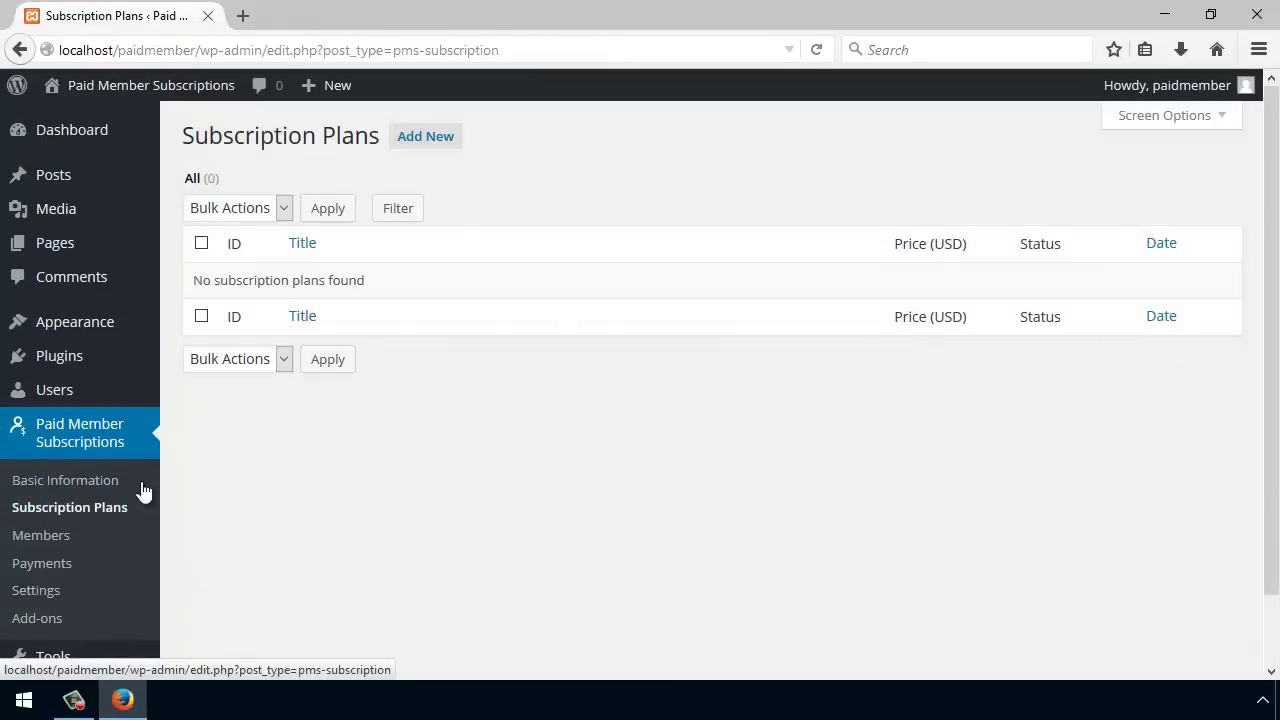
pyautogui.click(427, 140)
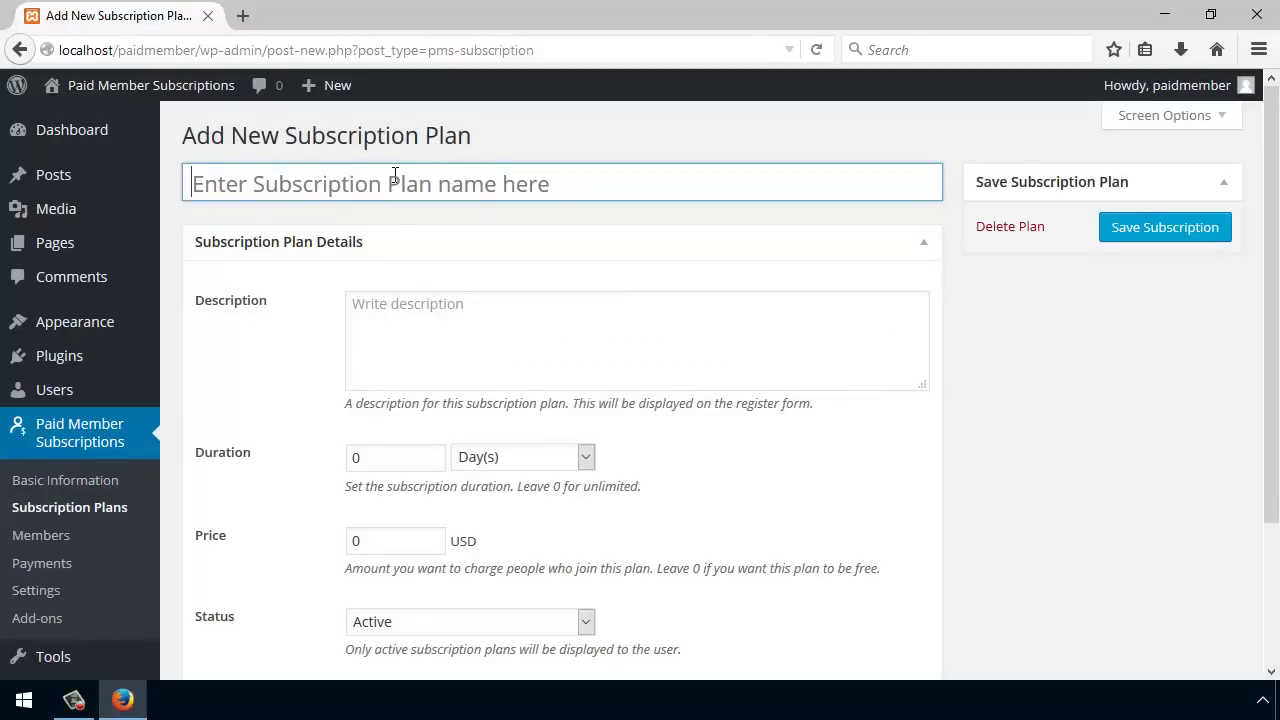
pyautogui.write('Pro')
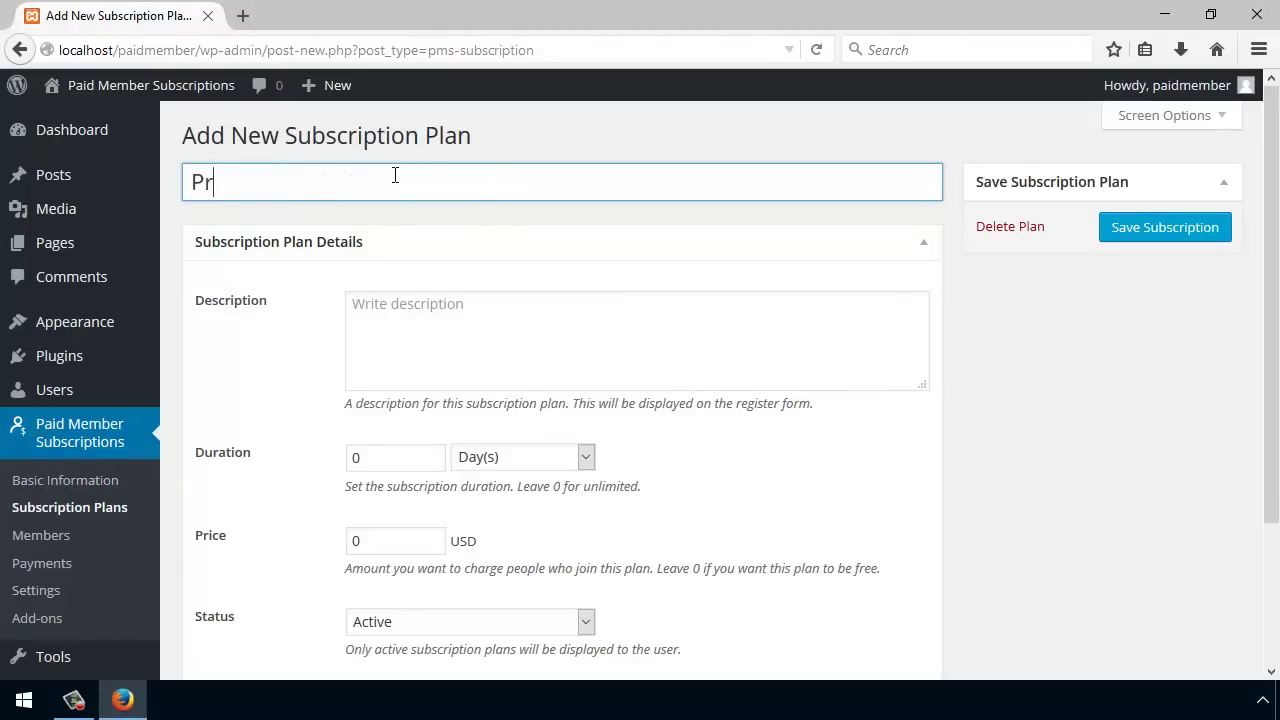
pyautogui.doubleClick(356, 458)
pyautogui.write('1')
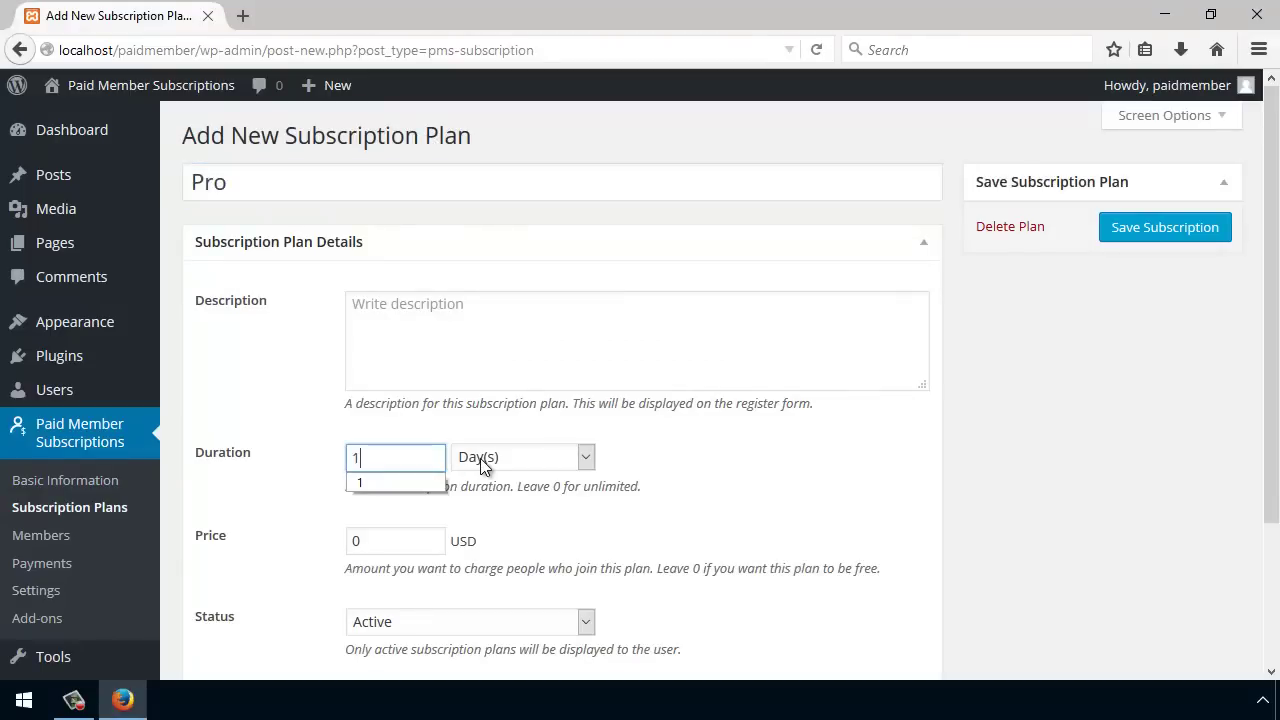
pyautogui.click(526, 462)
pyautogui.click(498, 530)
# - Set the Pro plan's price to 10 USD and save the subscription
pyautogui.press('Tab')
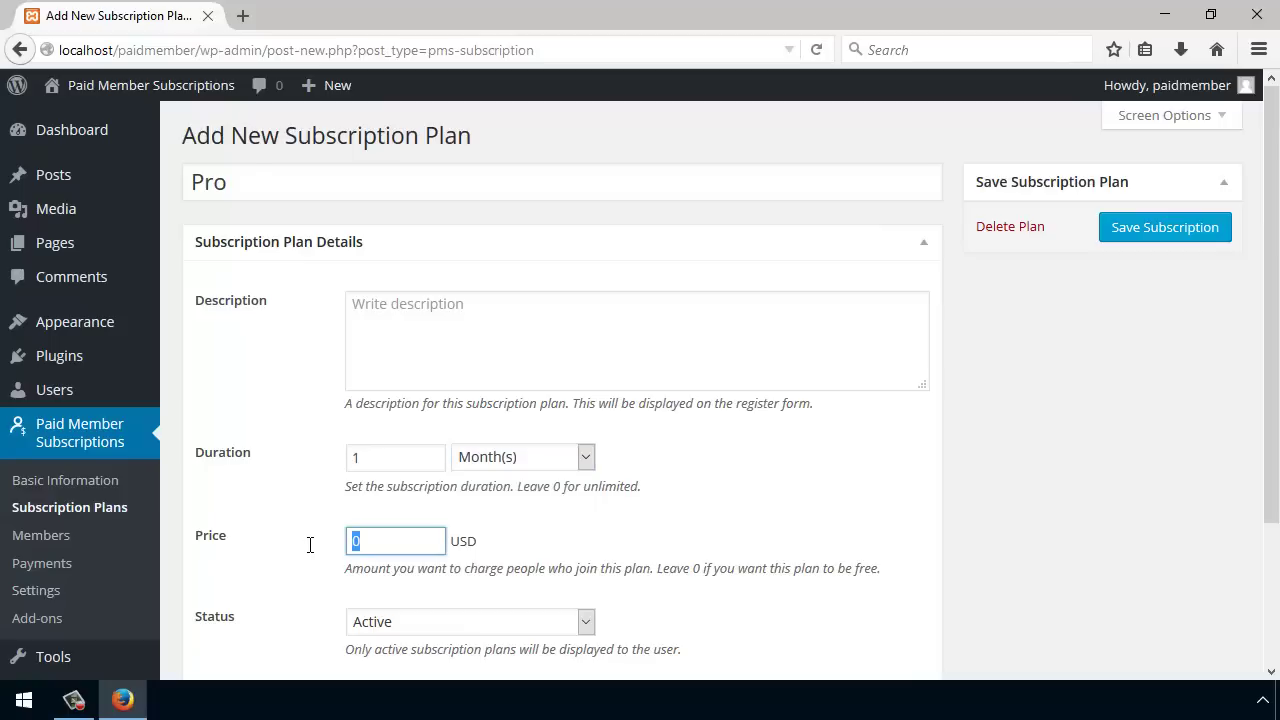
pyautogui.write('10')
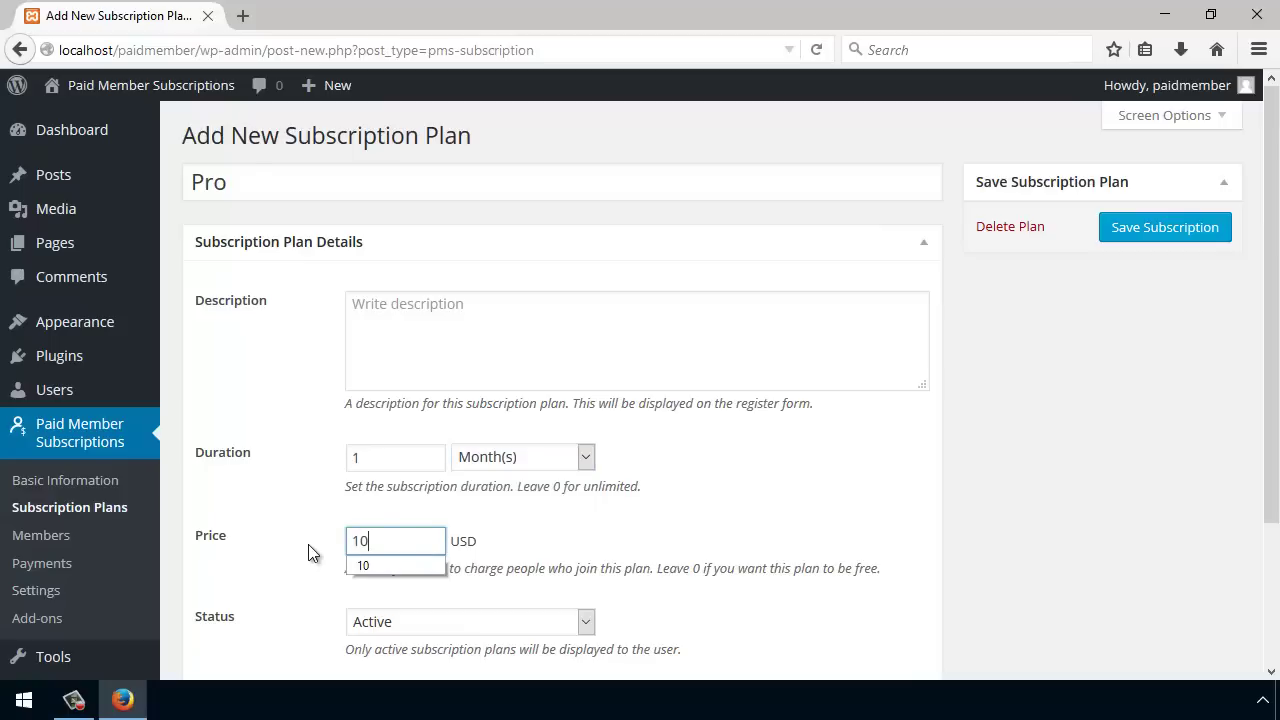
pyautogui.click(774, 508)
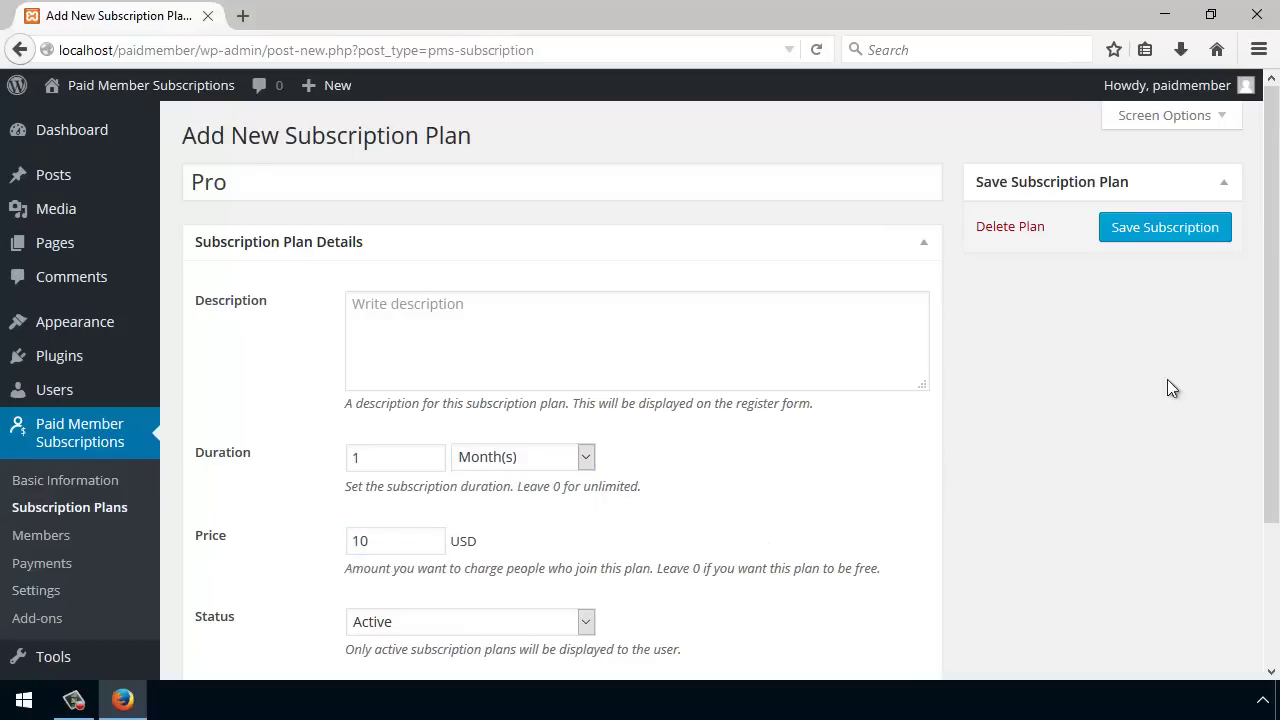
pyautogui.click(1160, 238)
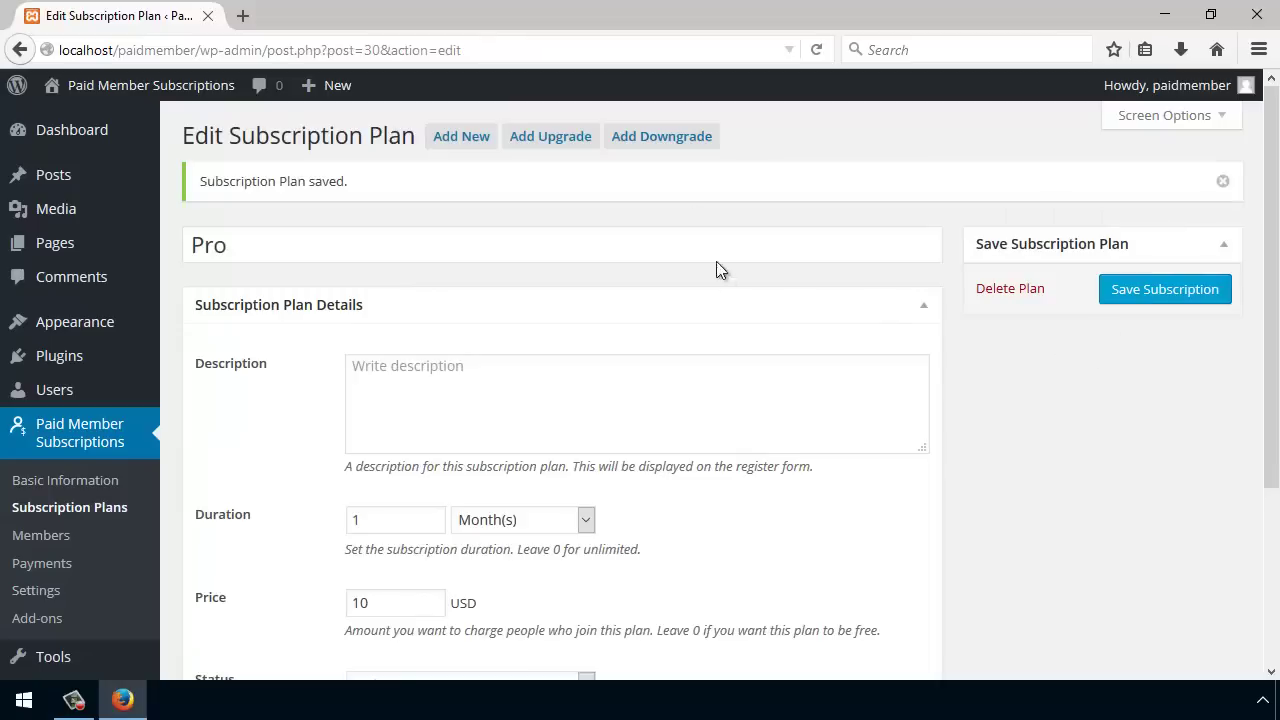
# - Add and save a downgrade of the Pro plan named Free, and return to the list of subscription plans
pyautogui.click(670, 145)
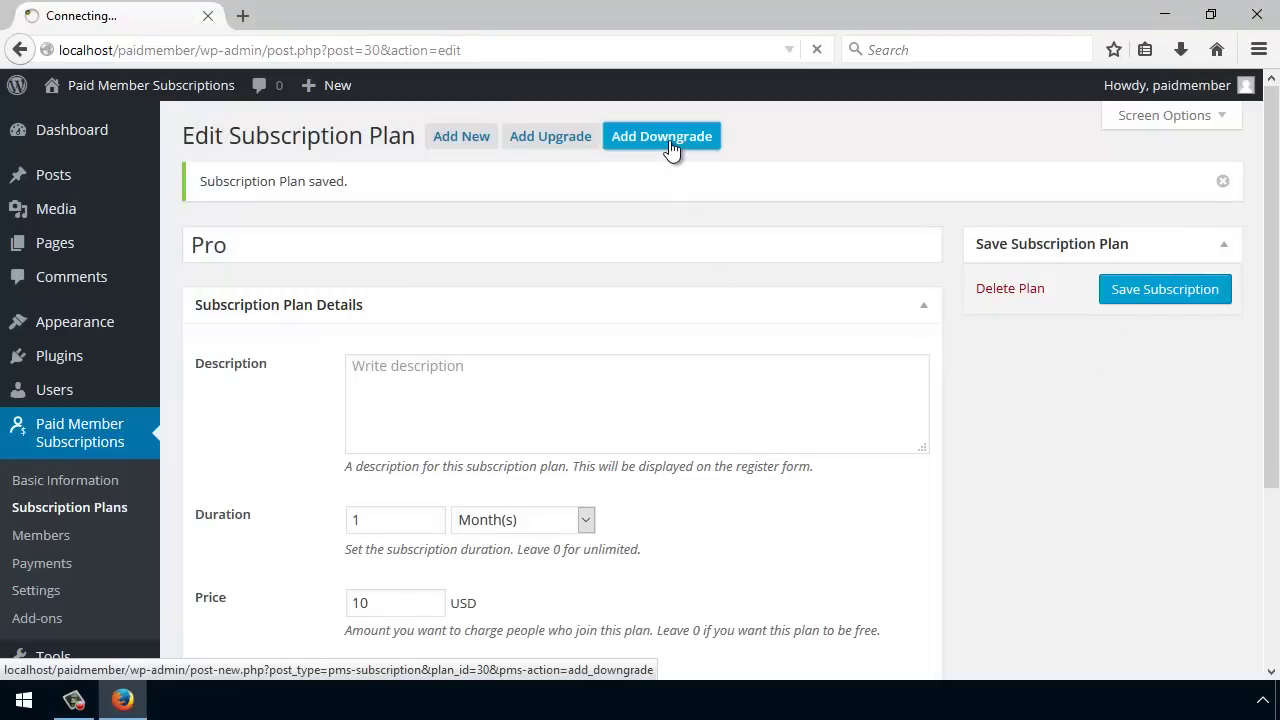
pyautogui.click(386, 190)
pyautogui.write('Free')
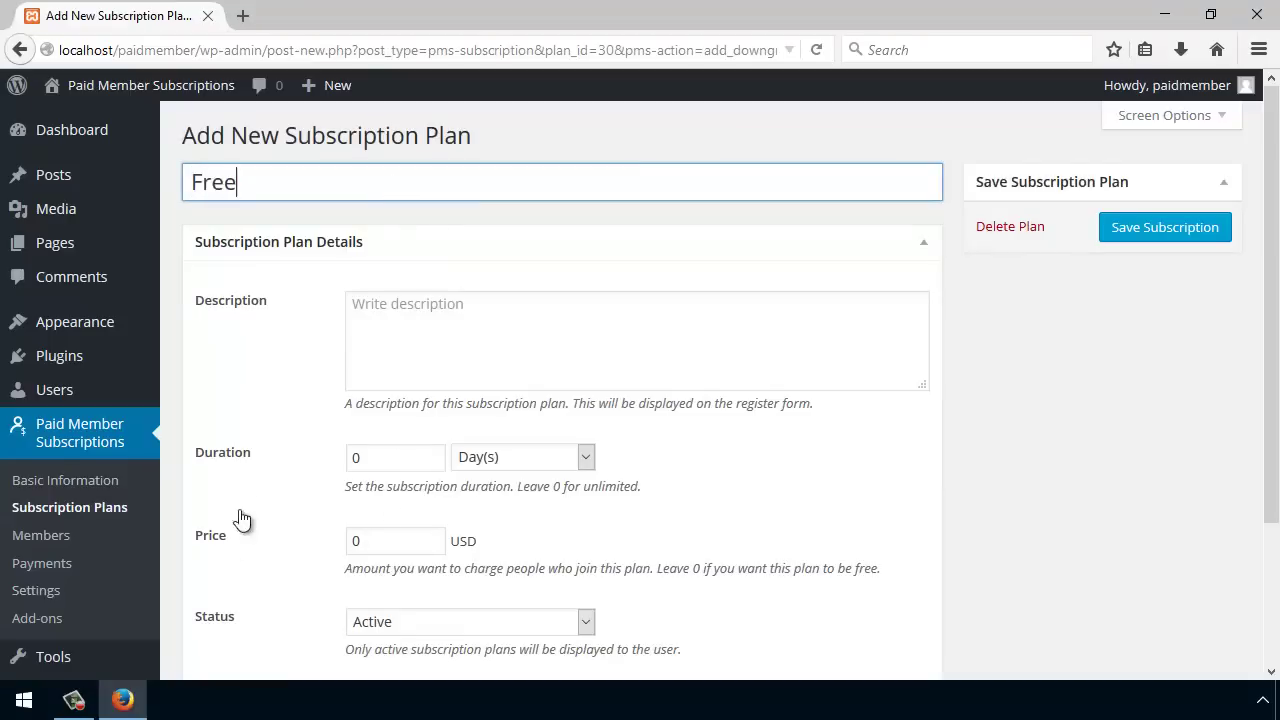
pyautogui.click(1190, 227)
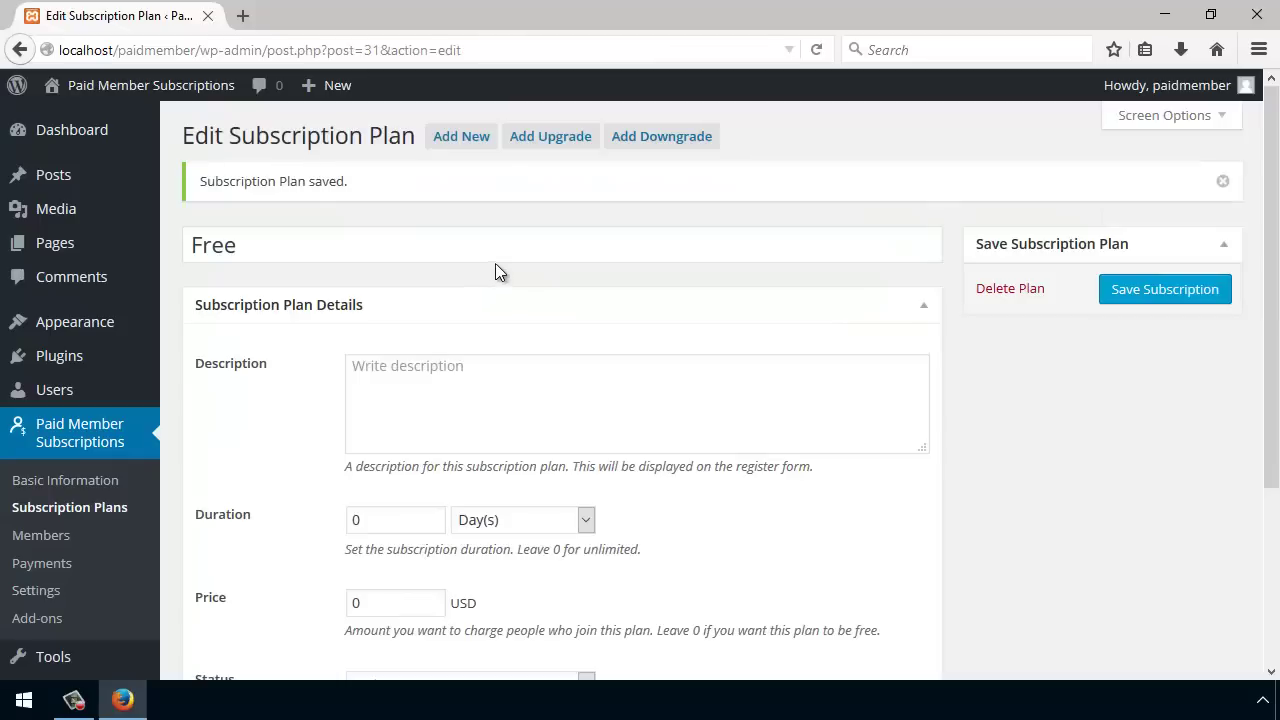
pyautogui.click(55, 480)
pyautogui.click(60, 507)
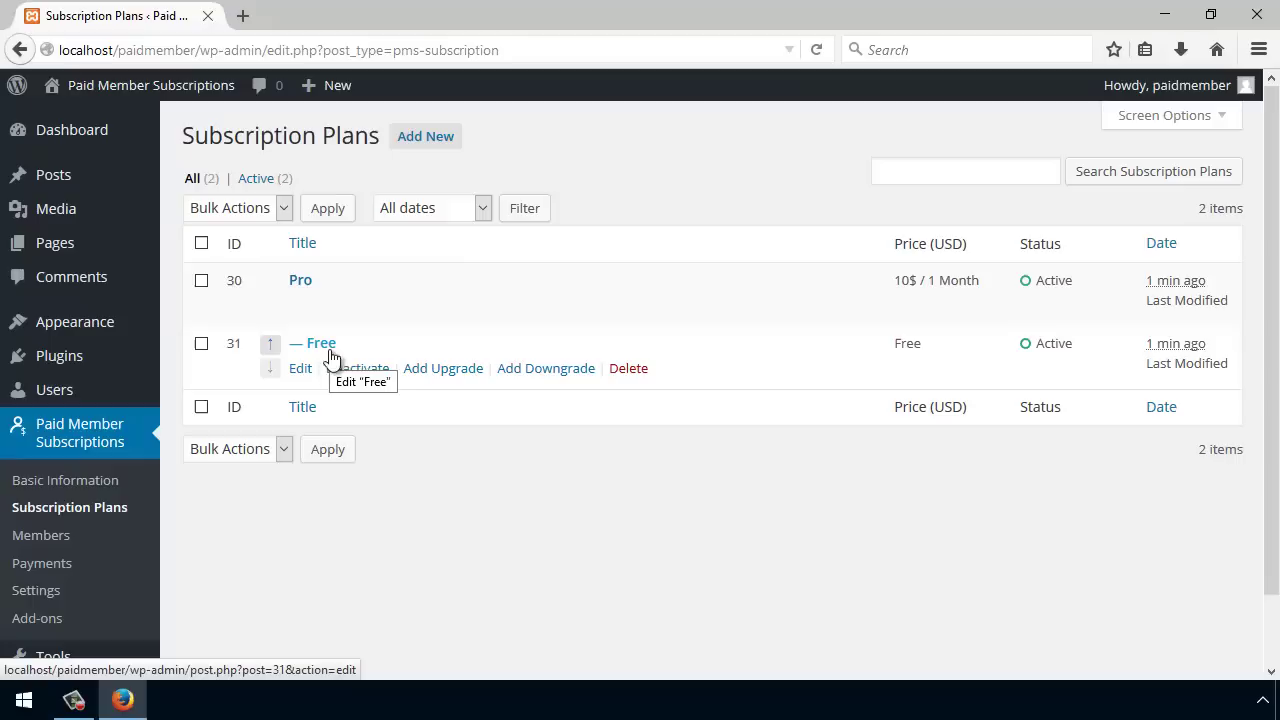
# - Create a new page titled Register
pyautogui.moveTo(64, 244)
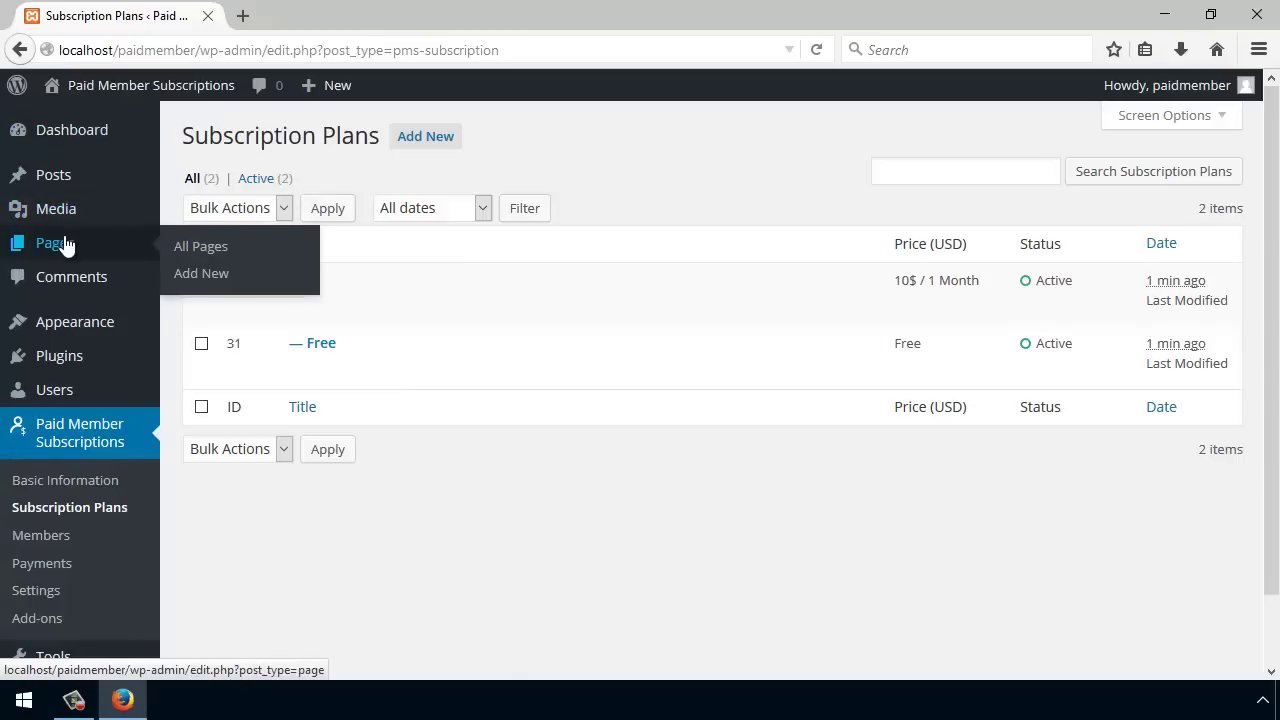
pyautogui.click(60, 243)
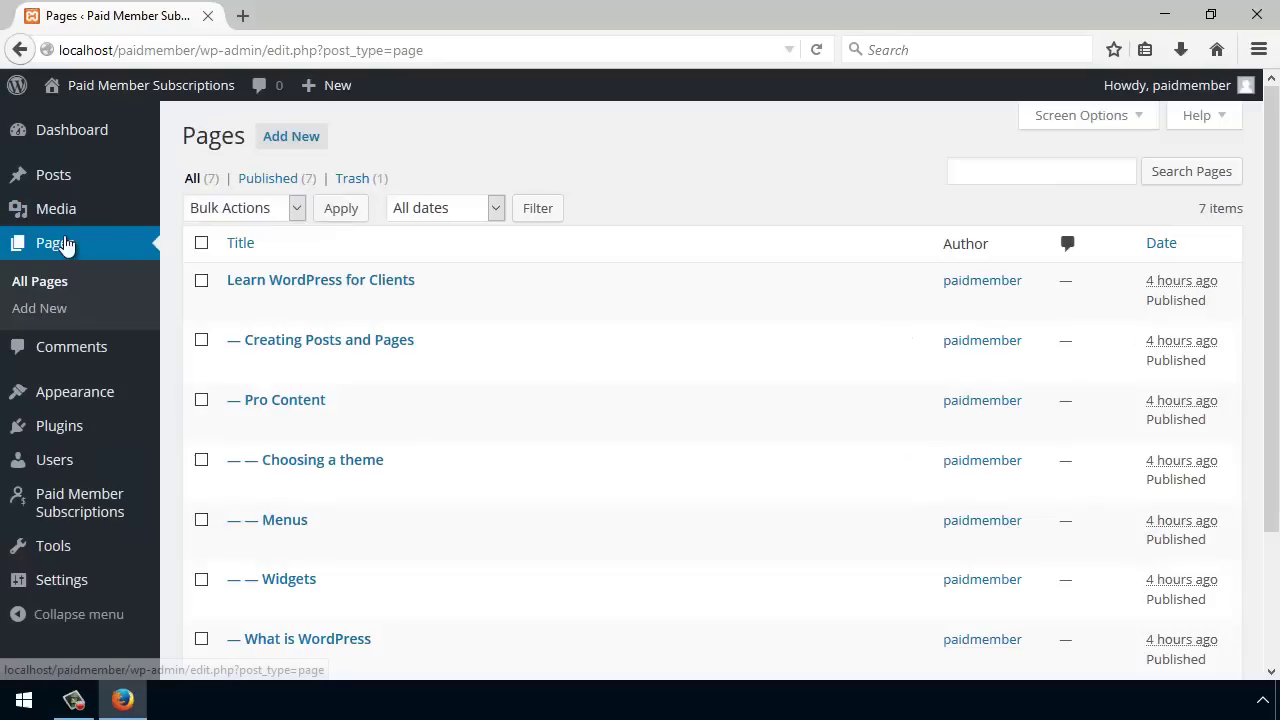
pyautogui.click(289, 138)
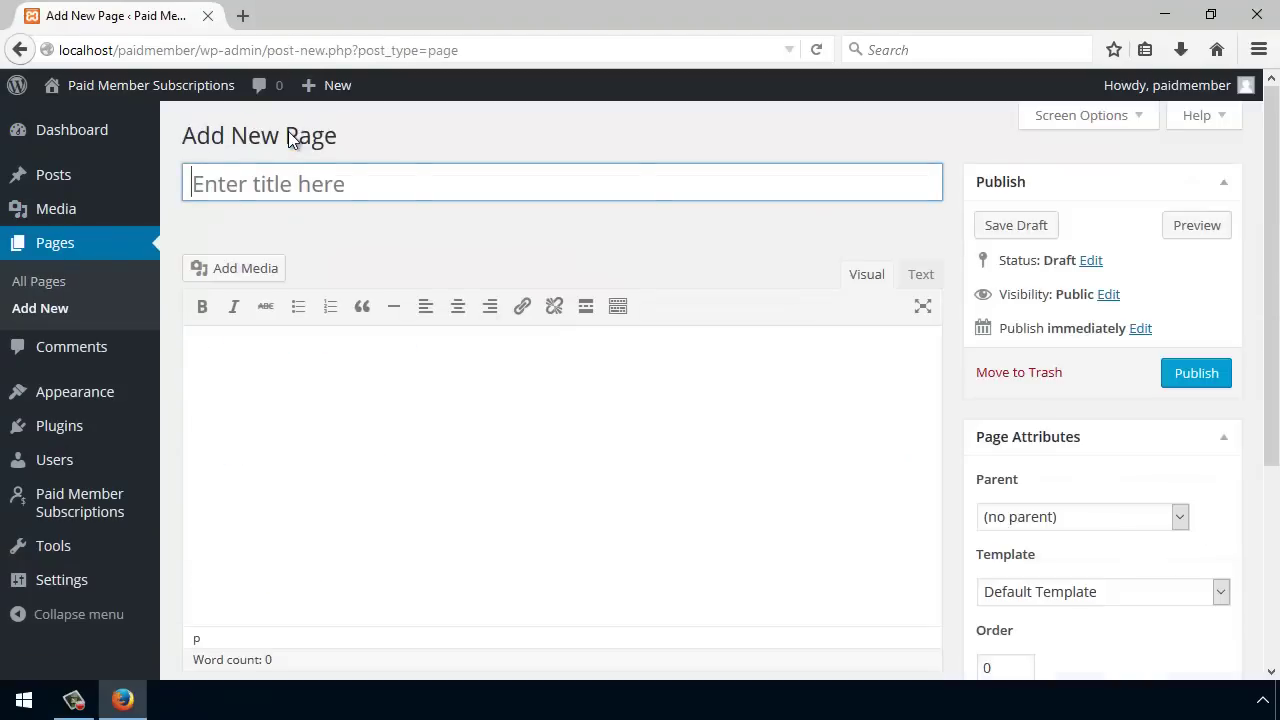
pyautogui.write('Register')
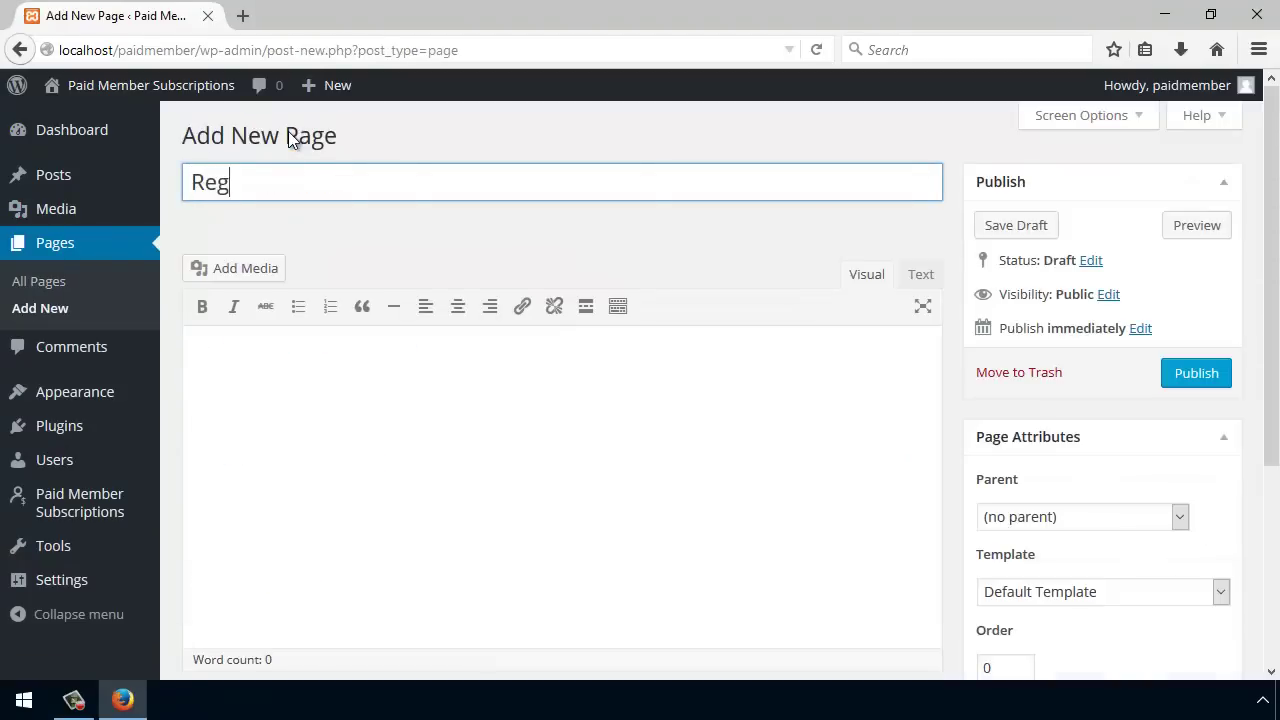
pyautogui.press('Tab')
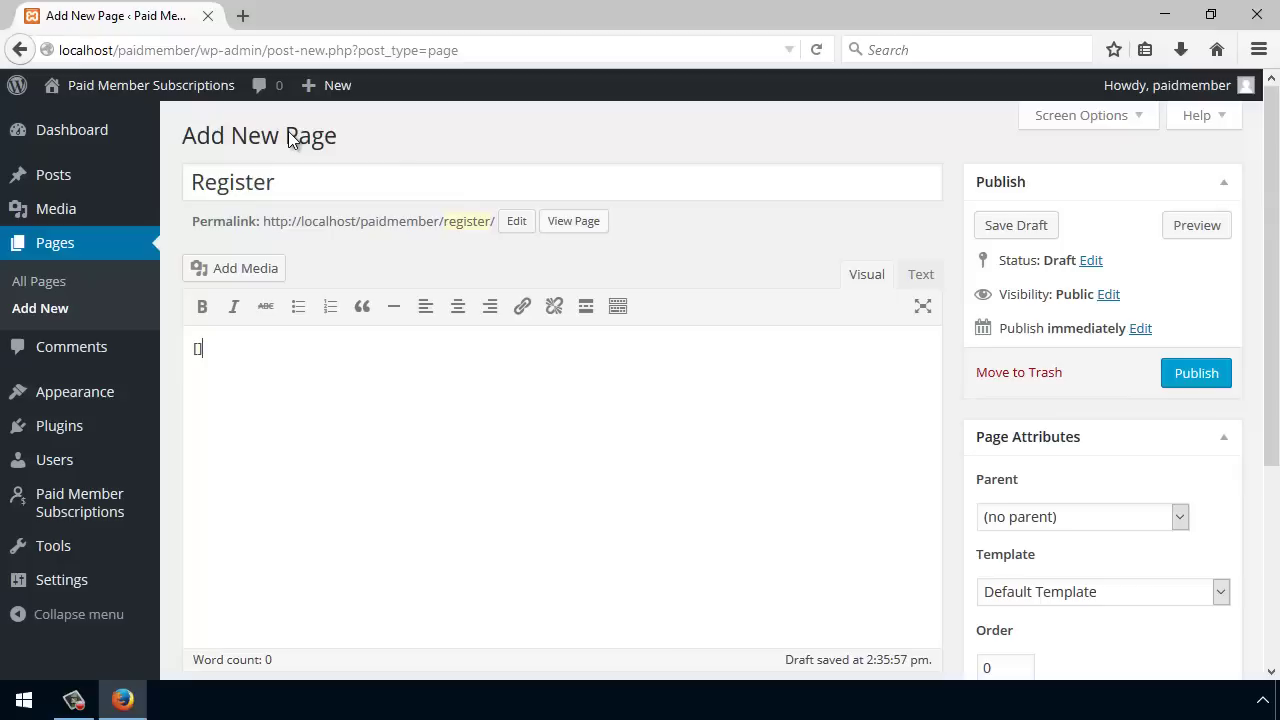
# - Enter the [pms-register] shortcode as the Register page's content and publish the page
pyautogui.write('[pms-registe')
pyautogui.press('BackSpace')
pyautogui.press('BackSpace')
pyautogui.press('BackSpace')
pyautogui.press('BackSpace')
pyautogui.write('ister]')
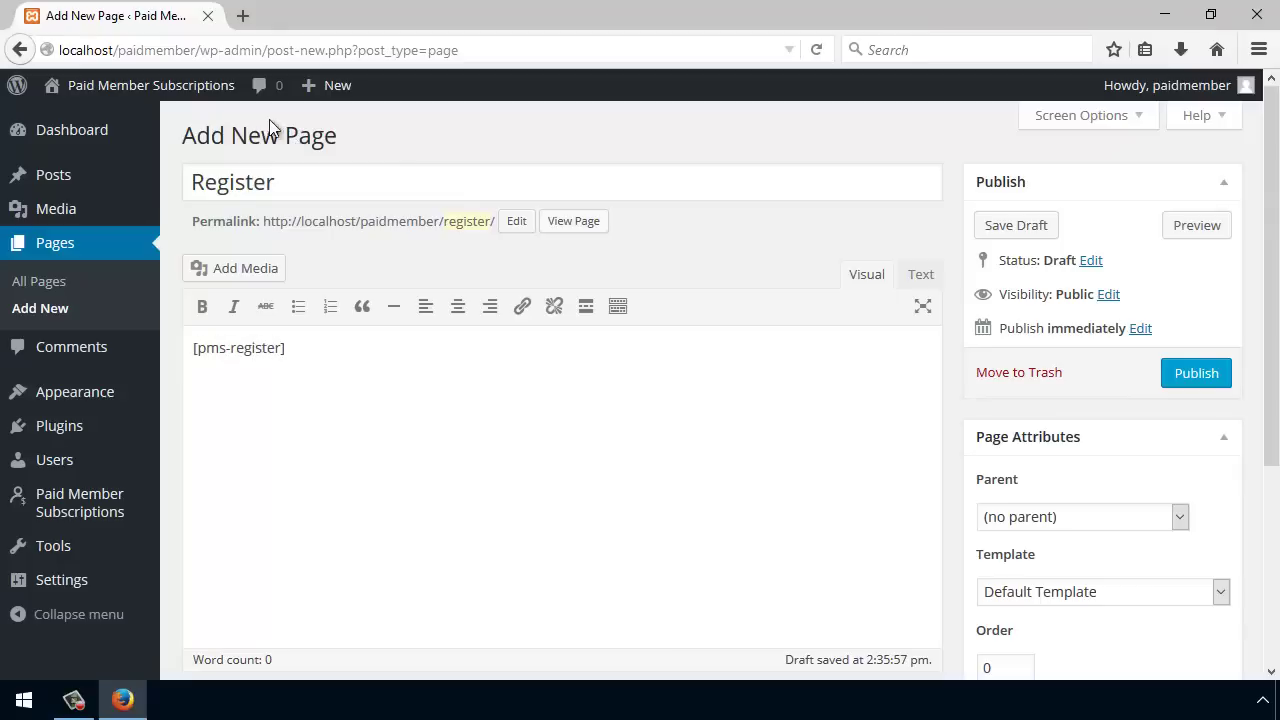
pyautogui.click(1213, 377)
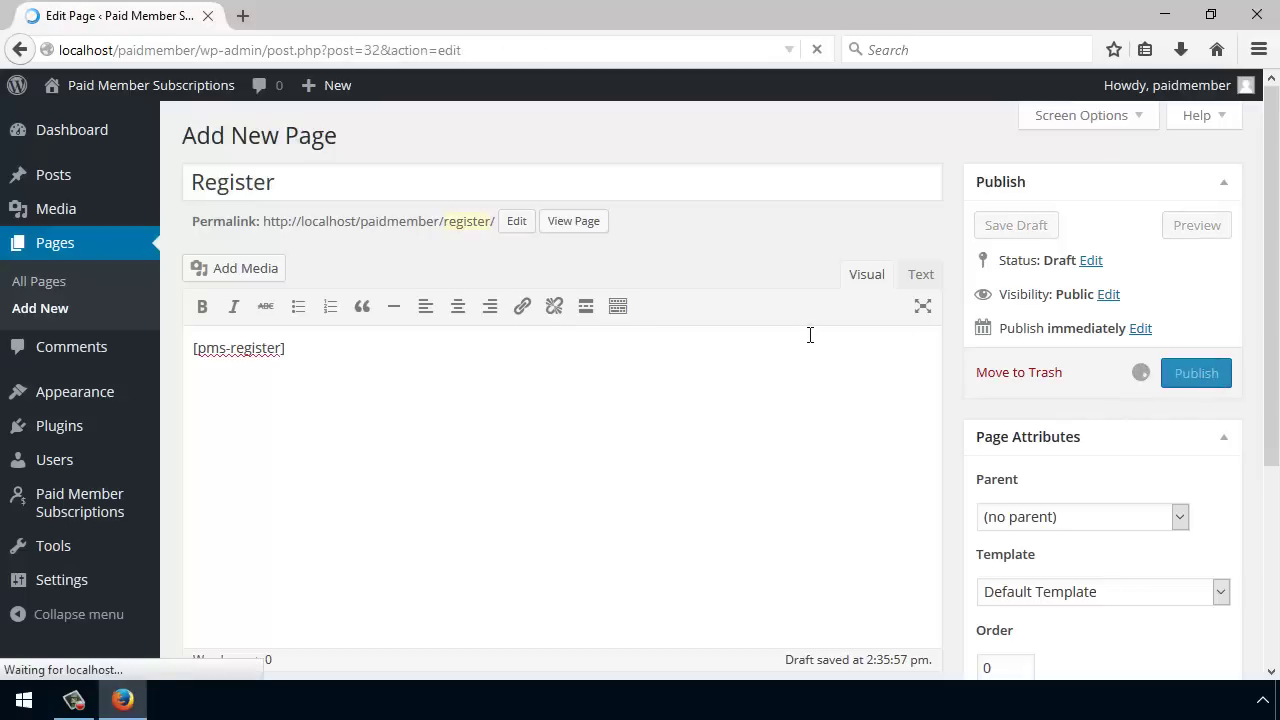
# - View the published Register page in a private window and look through its form down to the plan choices
pyautogui.rightClick(567, 233)
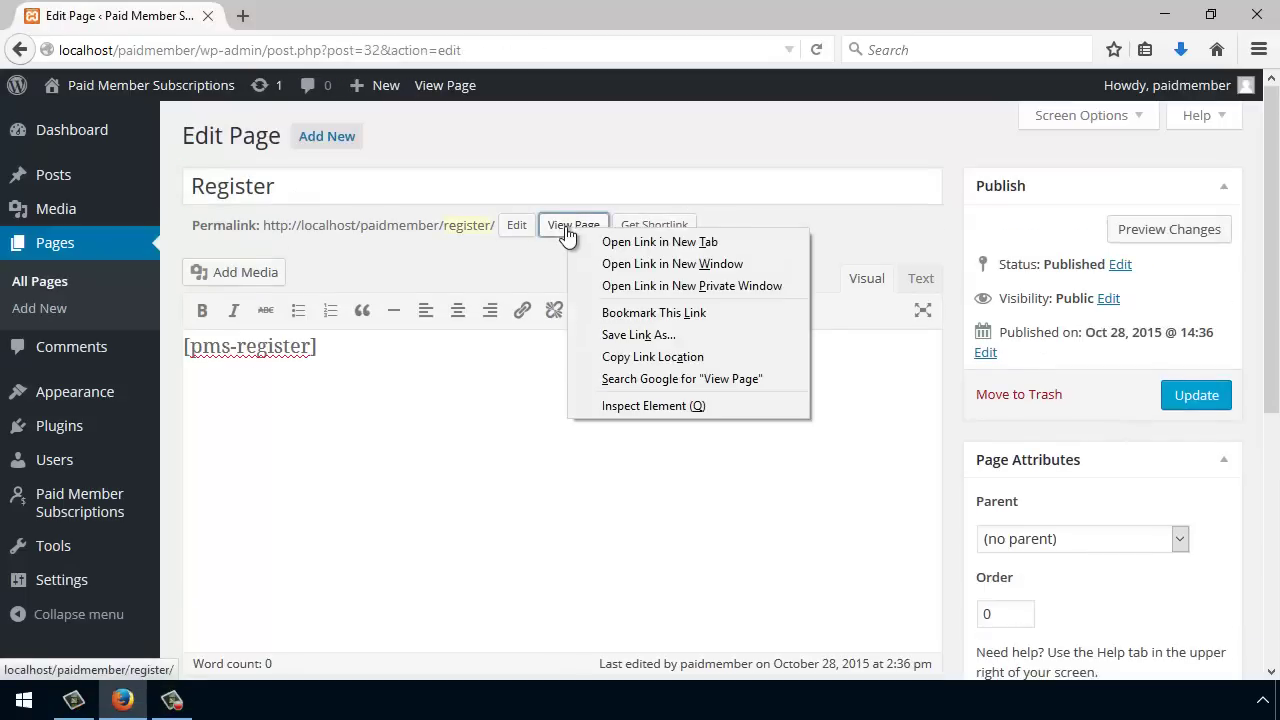
pyautogui.click(698, 287)
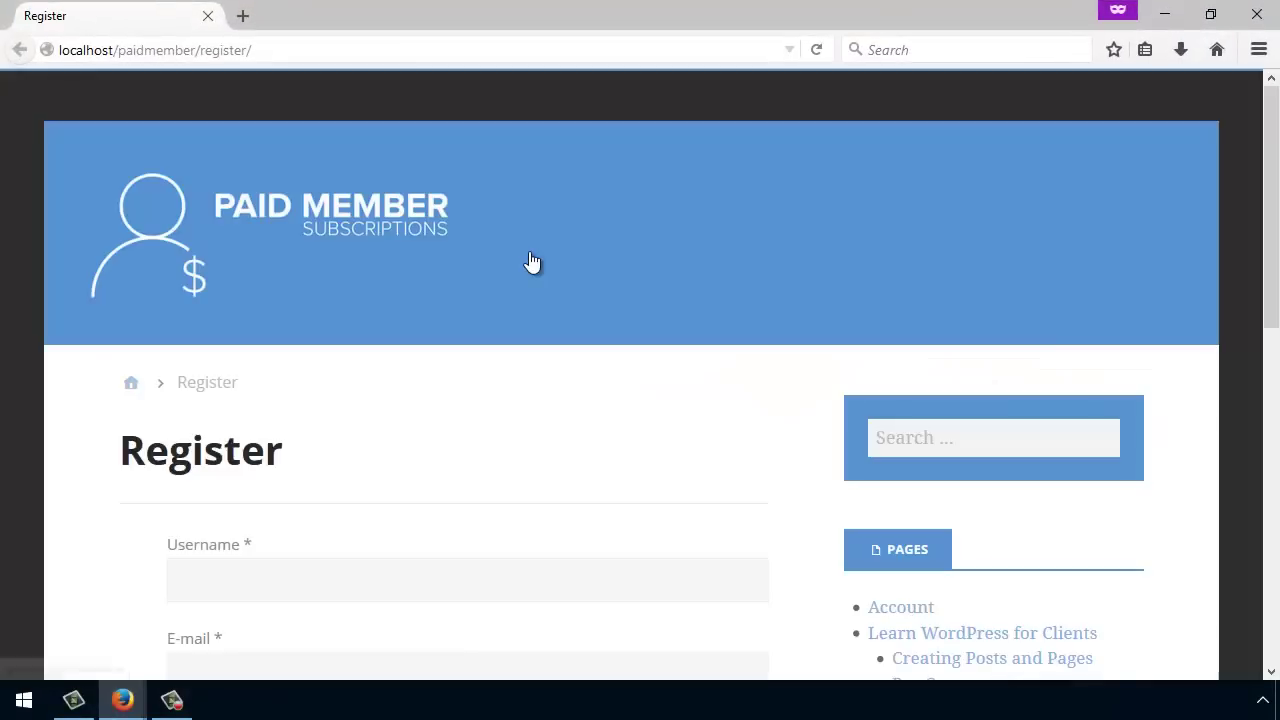
pyautogui.scroll(-2, 410, 350)
pyautogui.scroll(-8, 406, 345)
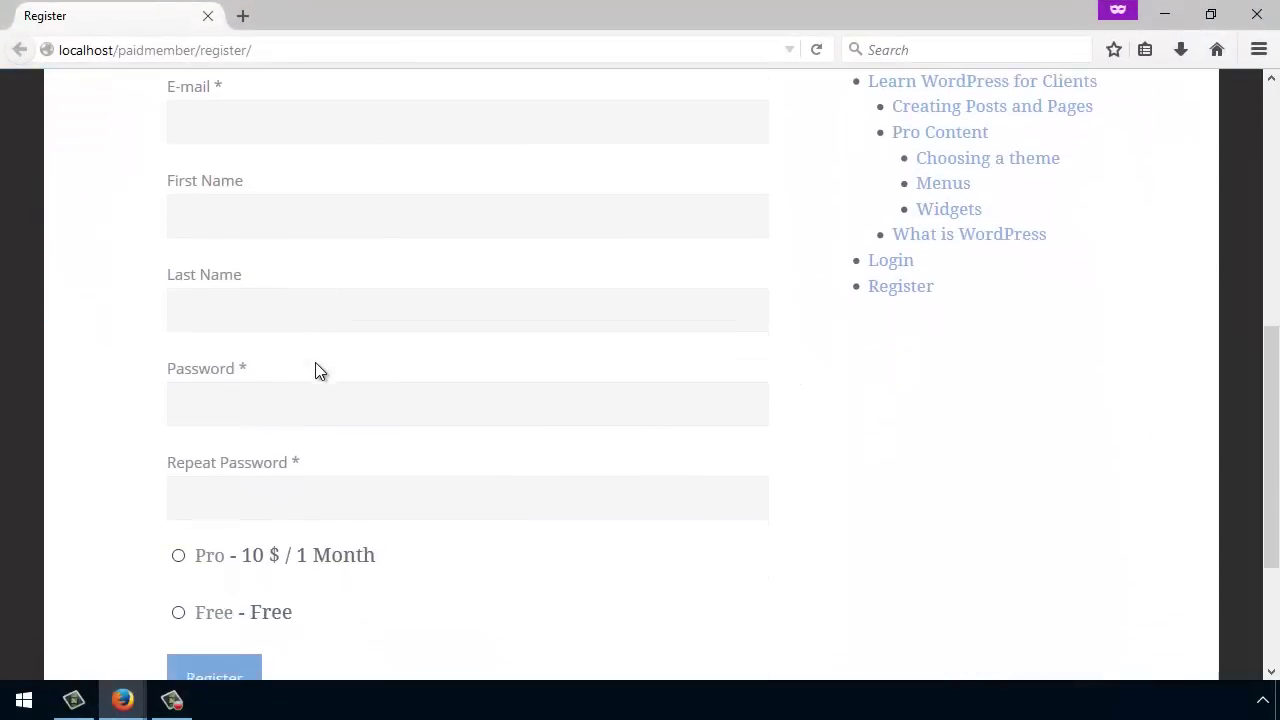
# - Try out the Pro and Free plan choices on the registration form and close the private window
pyautogui.click(212, 538)
pyautogui.click(214, 596)
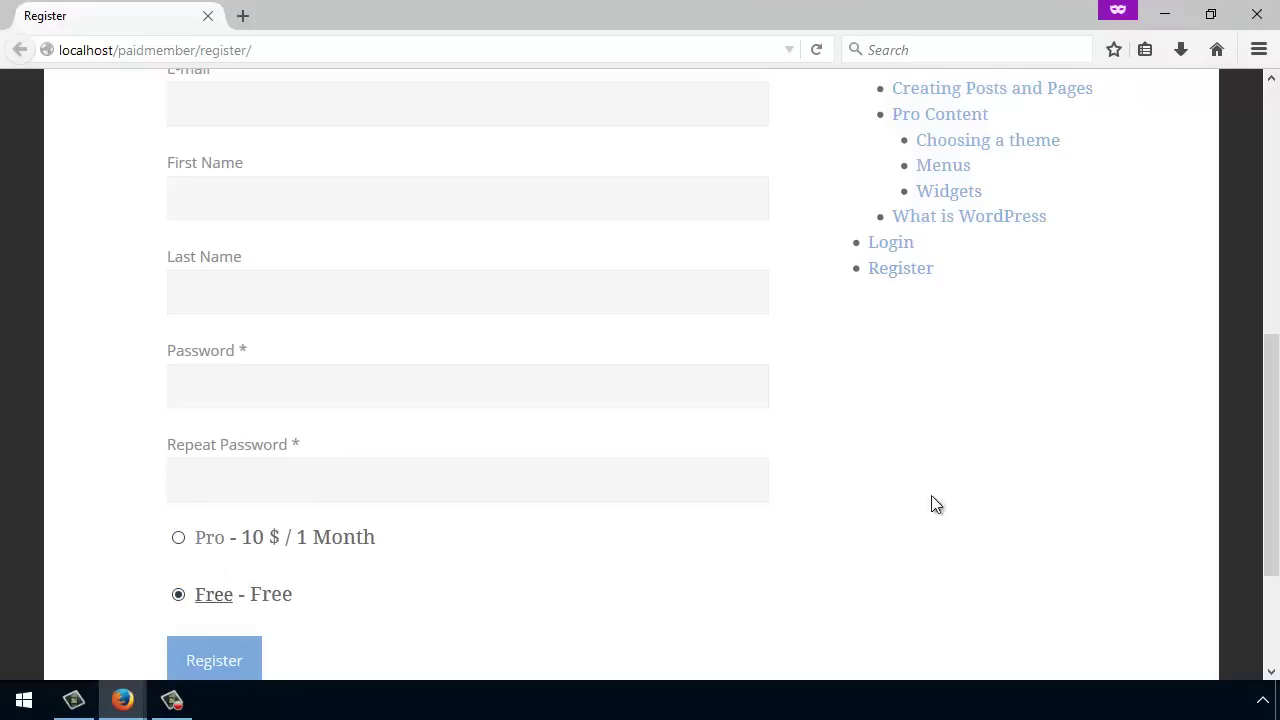
pyautogui.scroll(5, 978, 490)
pyautogui.click(1257, 14)
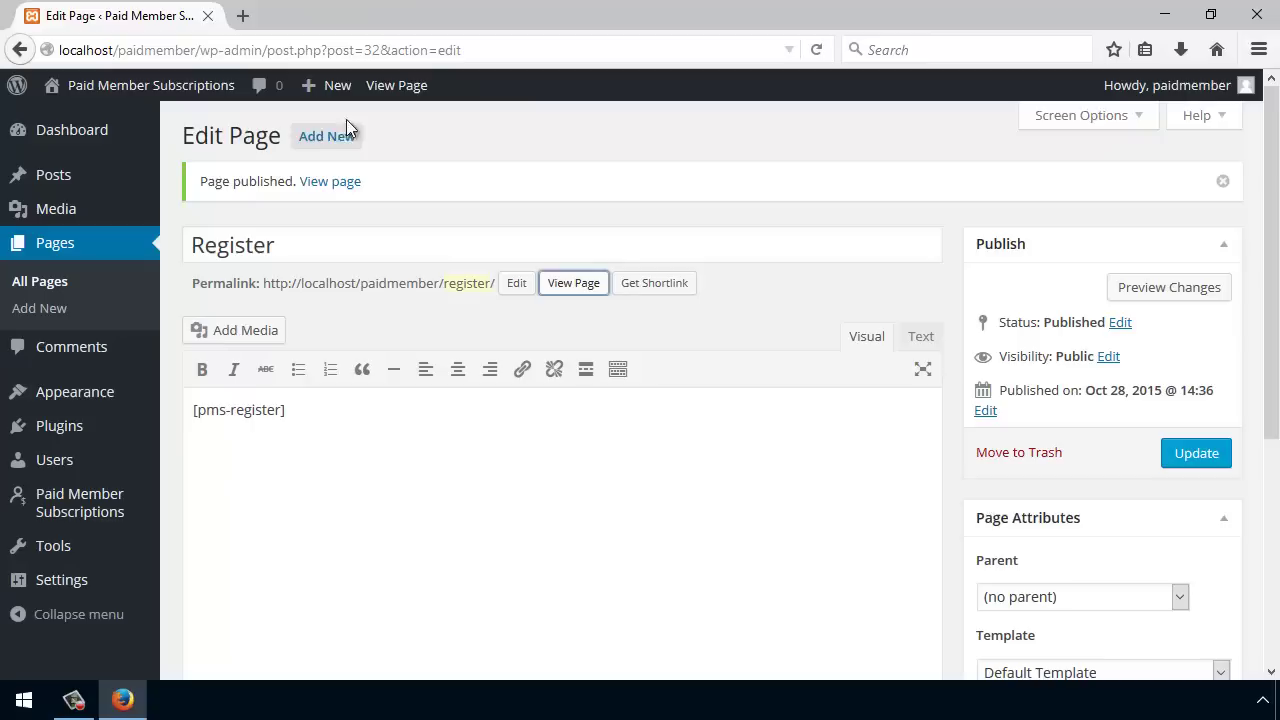
# - Create a new page titled Account with the [pms-account] shortcode as its content and publish it
pyautogui.click(342, 137)
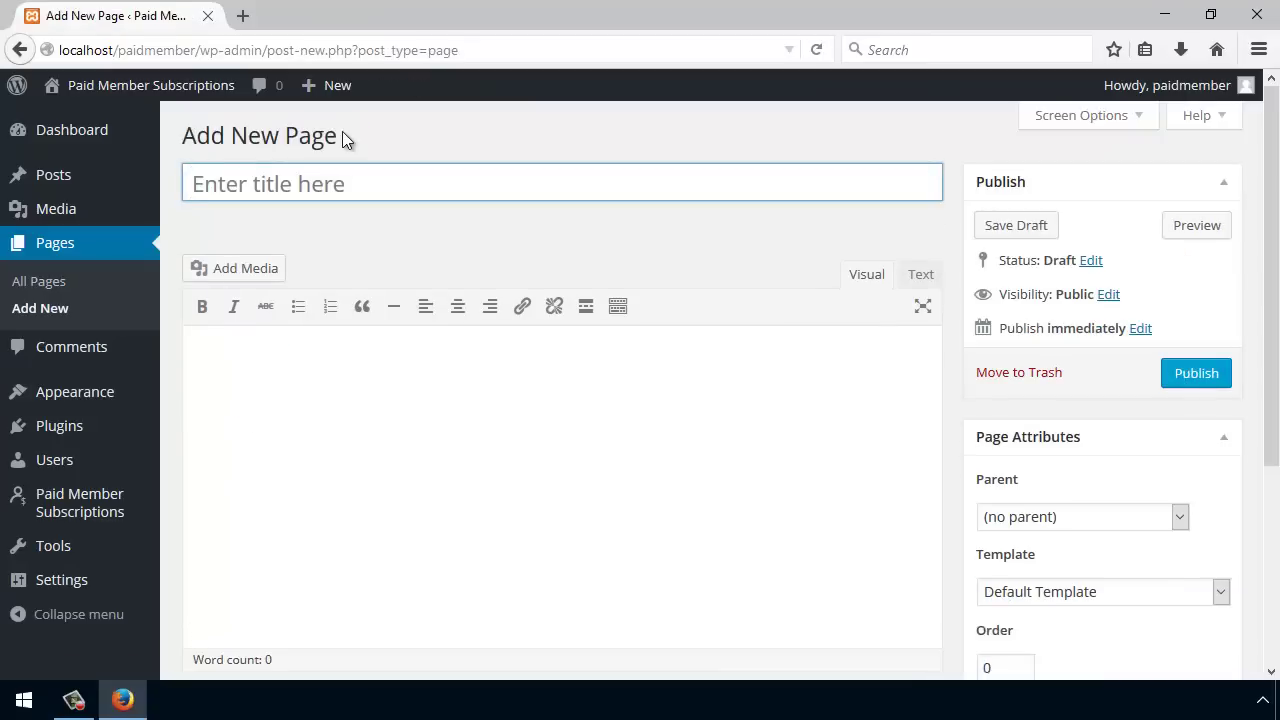
pyautogui.write('Account')
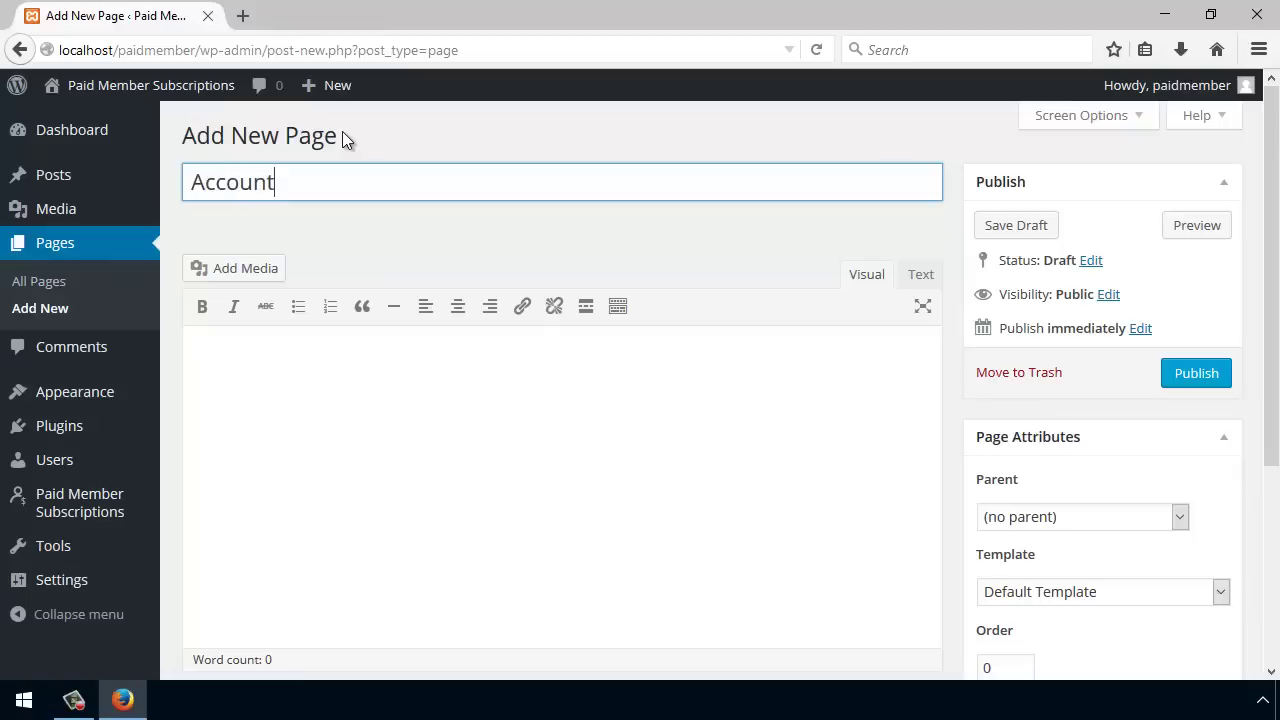
pyautogui.press('Tab')
pyautogui.write('[')
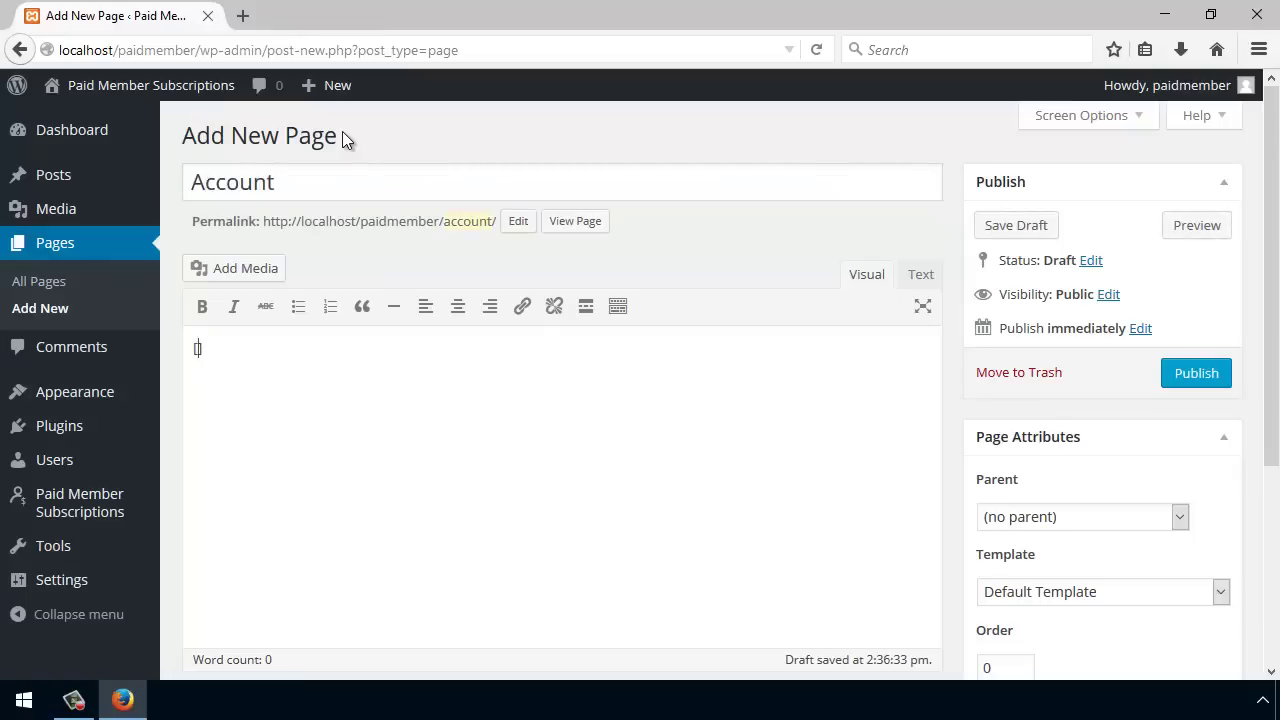
pyautogui.write('pms-account]')
pyautogui.click(1199, 382)
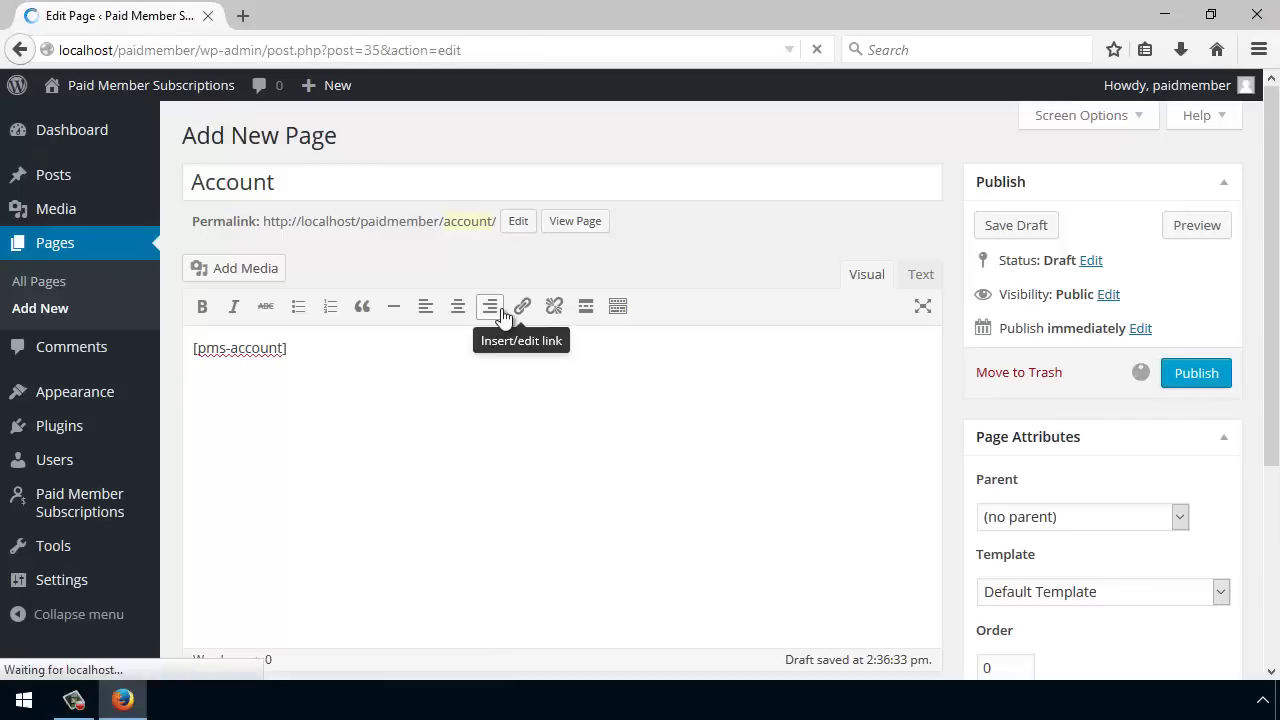
# - Add another page titled Login containing the [pms-login] shortcode and publish it
pyautogui.click(339, 149)
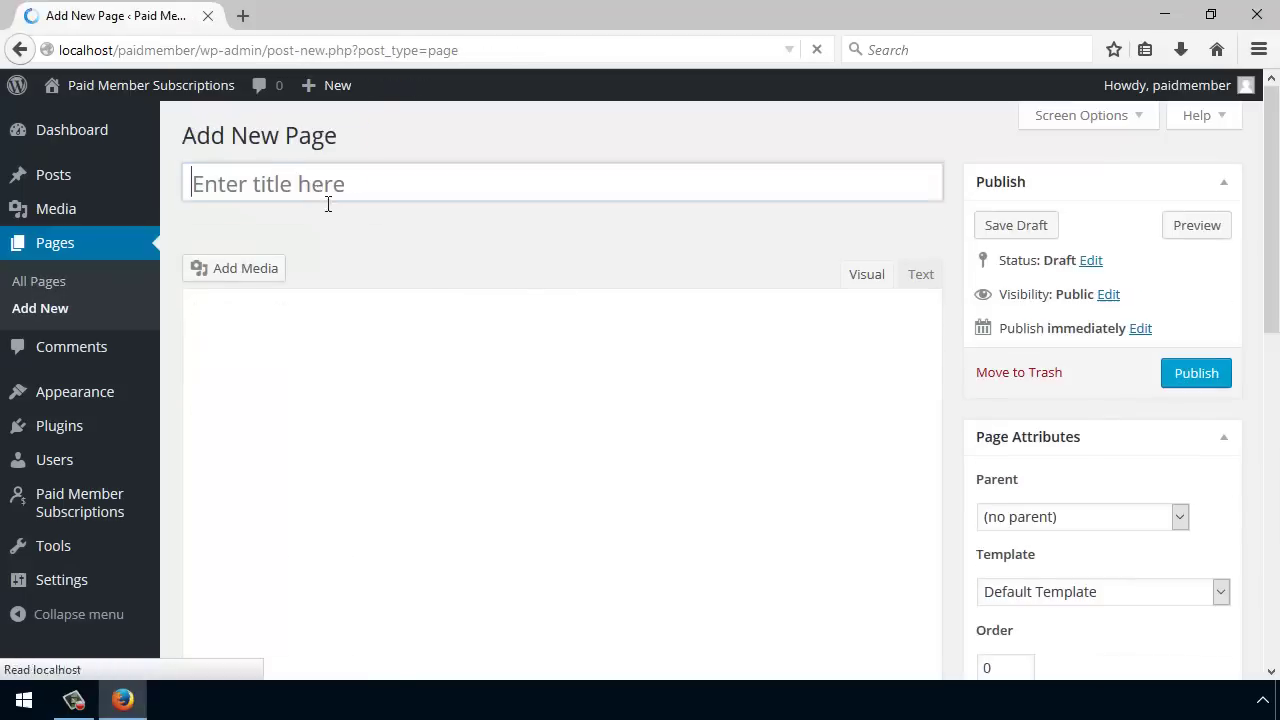
pyautogui.write('Login')
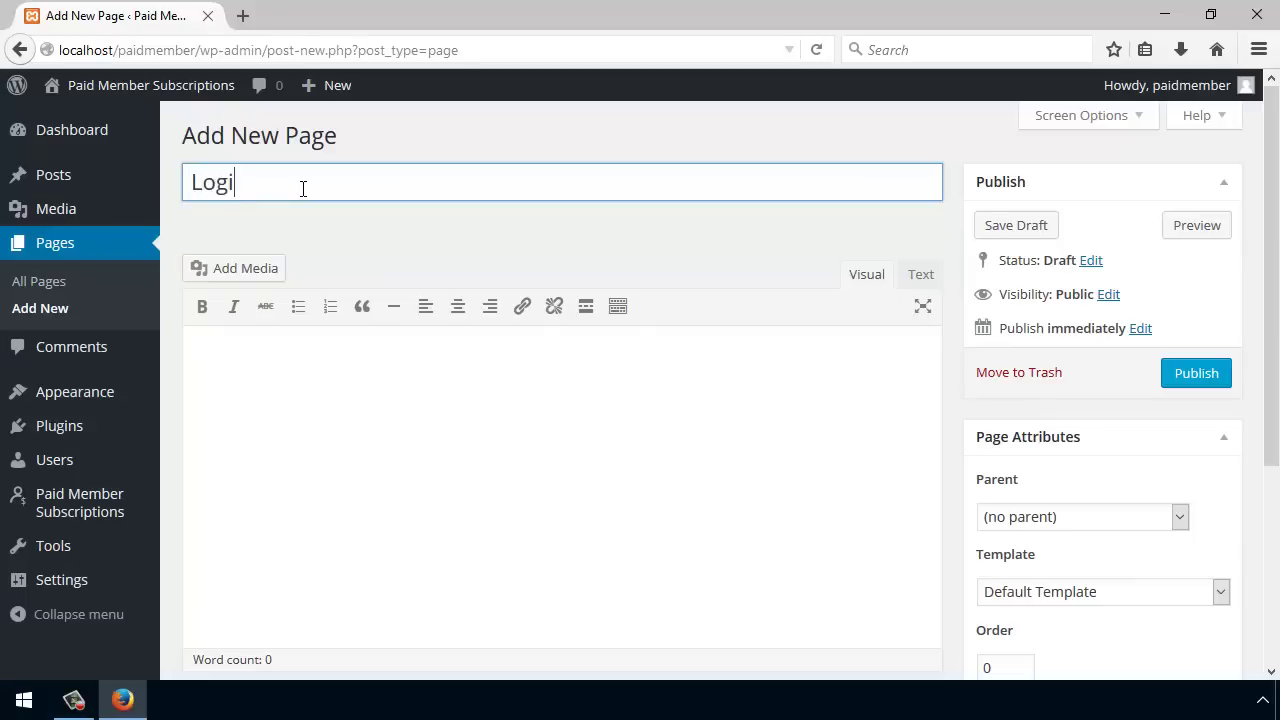
pyautogui.press('Tab')
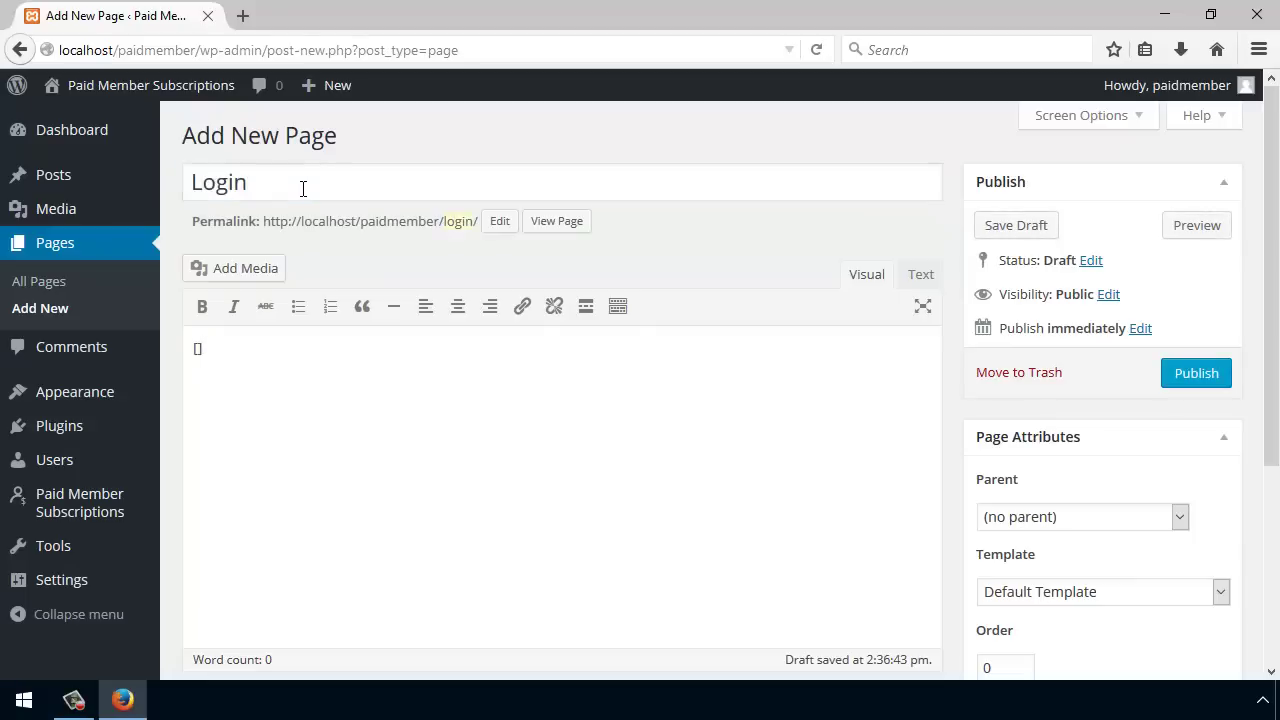
pyautogui.write('[pms-login]')
pyautogui.click(1190, 375)
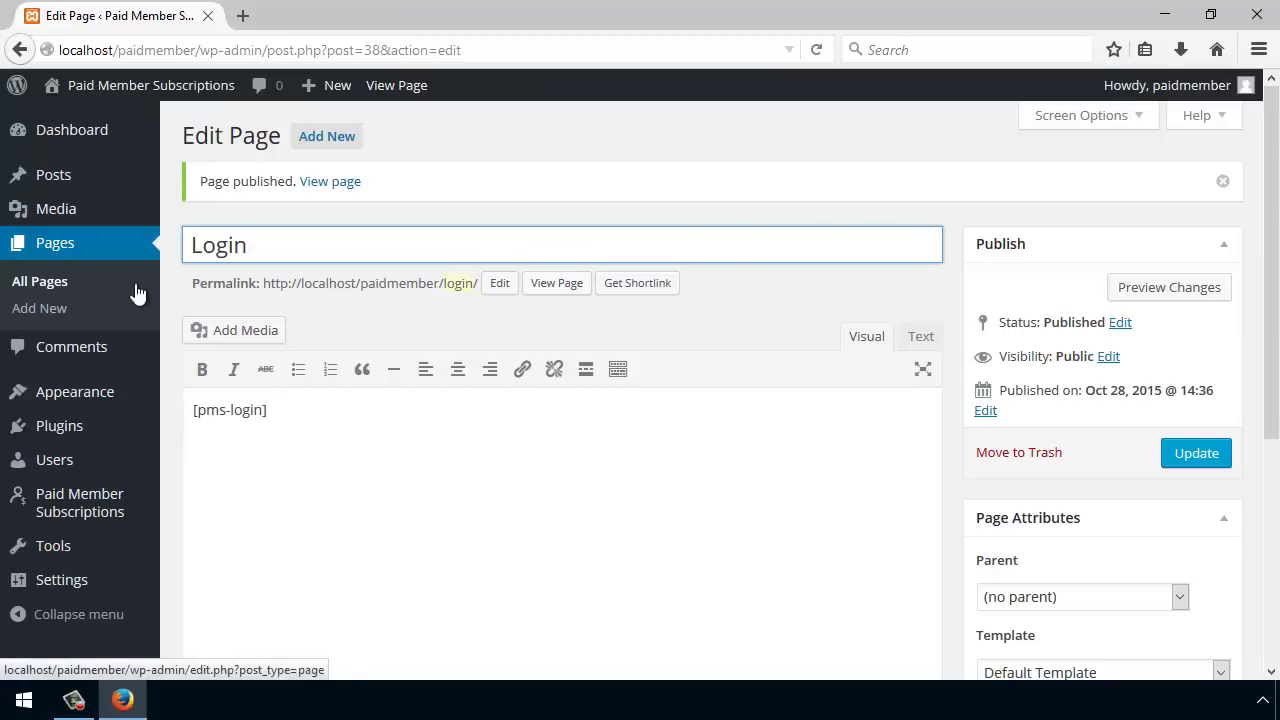
# - Find the Pro Content page in the list of all pages and open it for editing
pyautogui.click(86, 285)
pyautogui.scroll(-4, 450, 372)
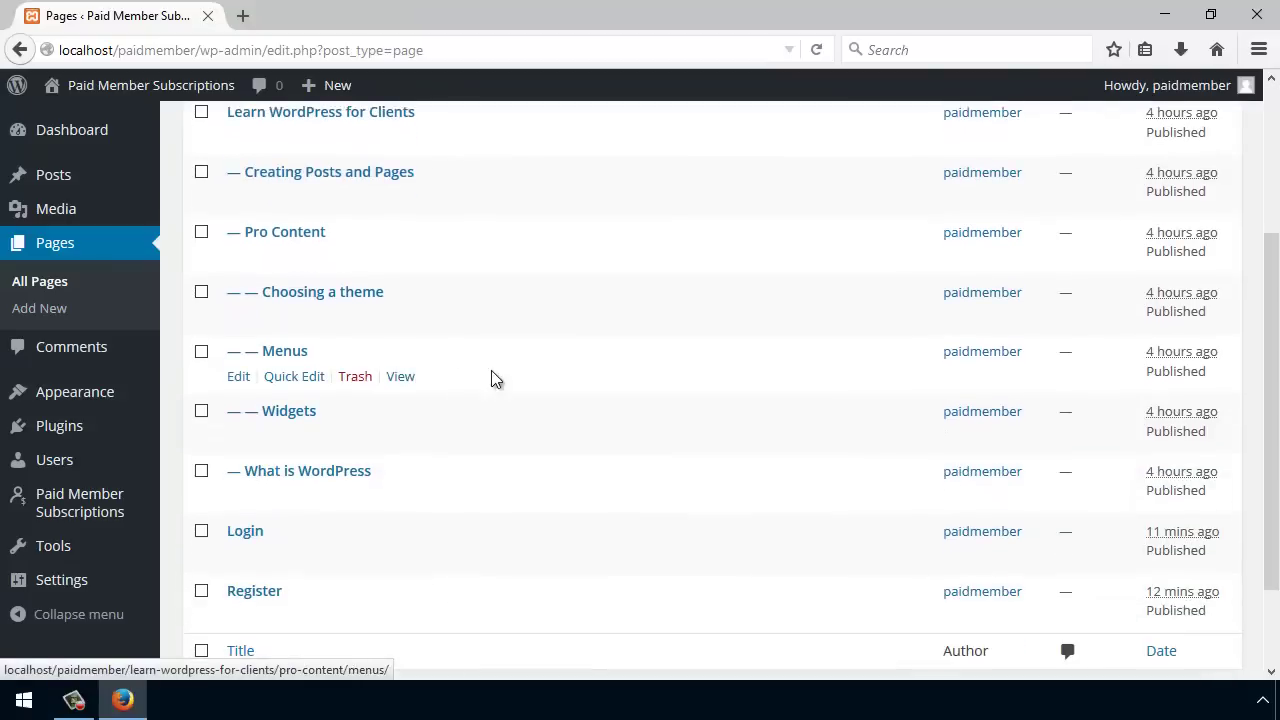
pyautogui.scroll(2, 430, 370)
pyautogui.click(288, 347)
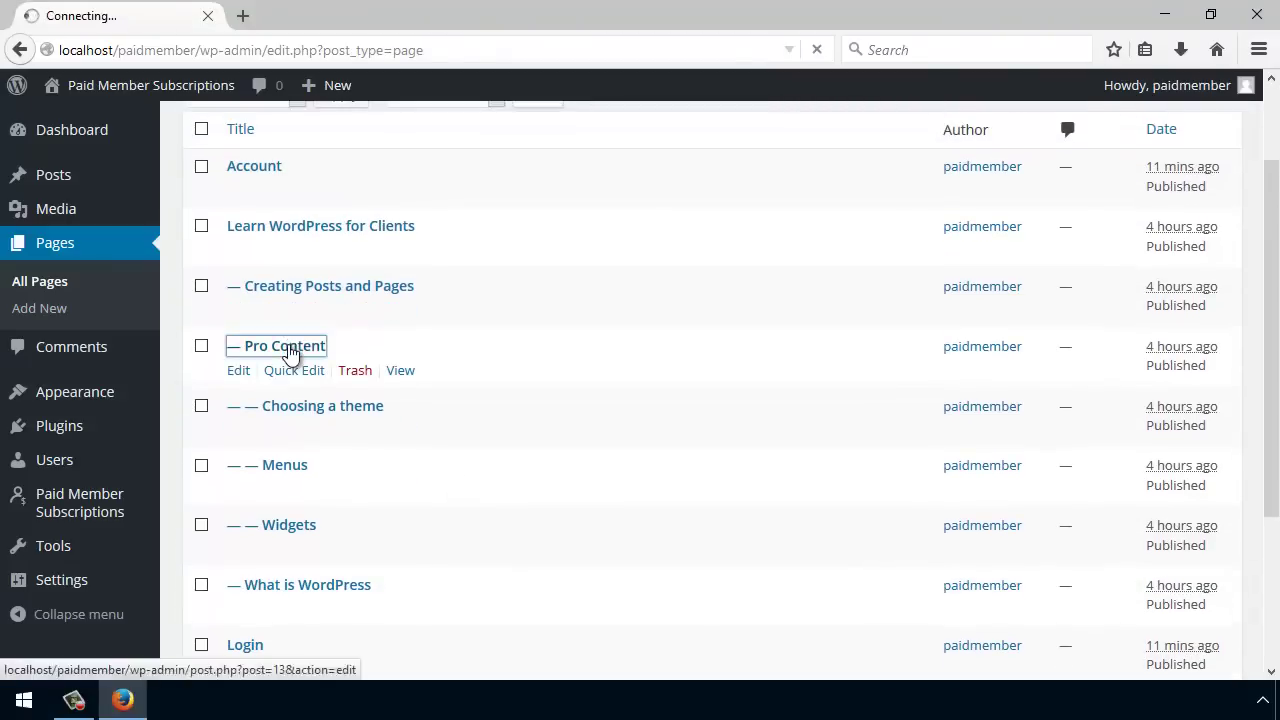
# - Restrict the Pro Content page to Logged In Users with the Pro subscription plan and update the page
pyautogui.scroll(-5, 587, 370)
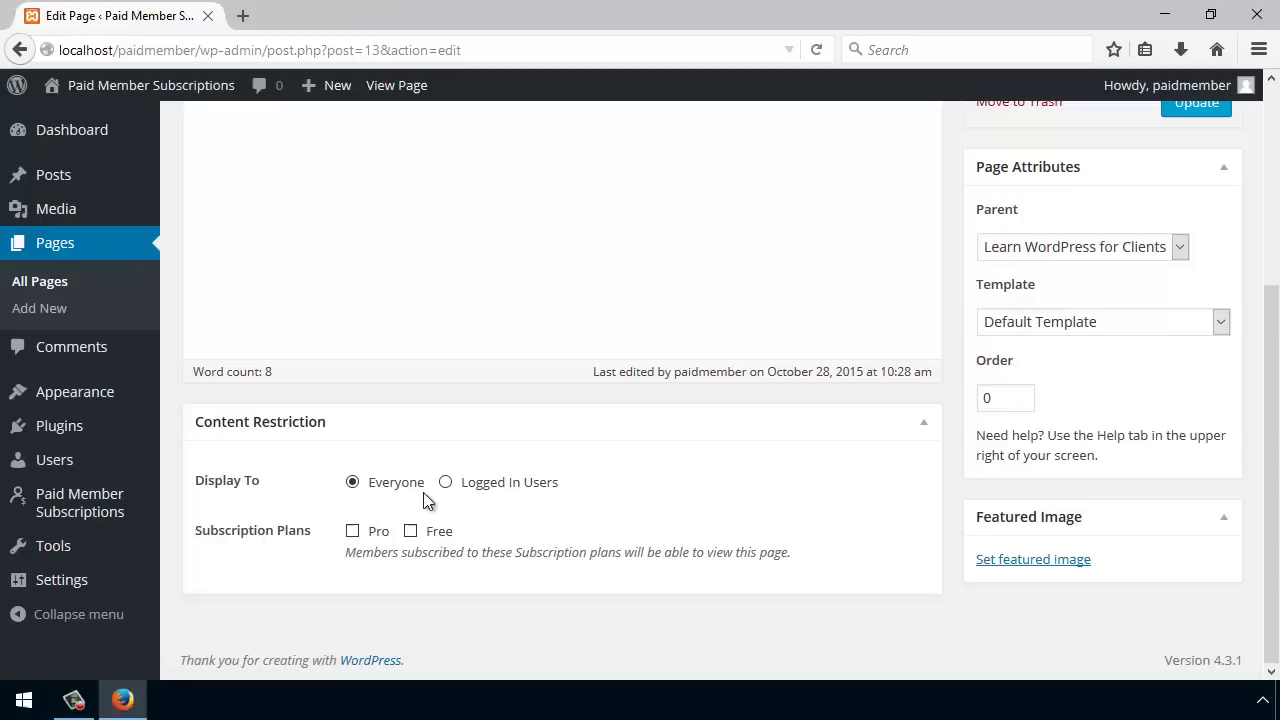
pyautogui.click(492, 484)
pyautogui.click(354, 532)
pyautogui.scroll(3, 1200, 253)
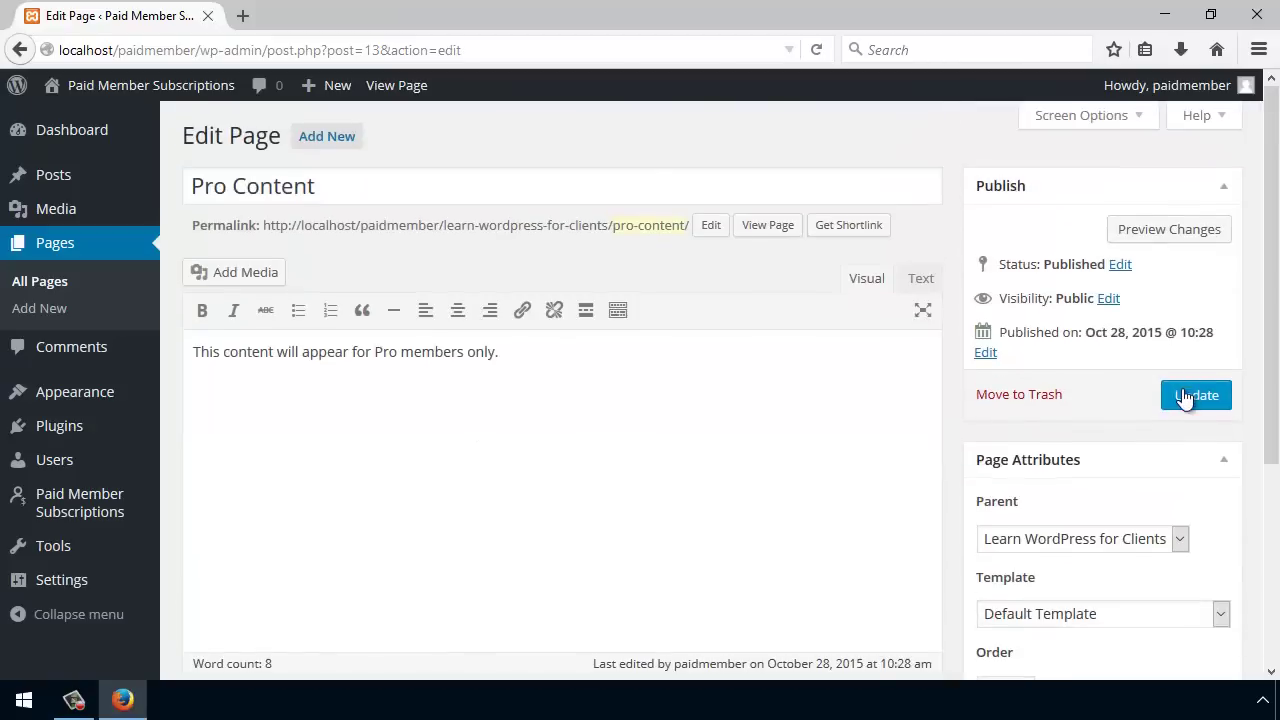
pyautogui.click(1184, 394)
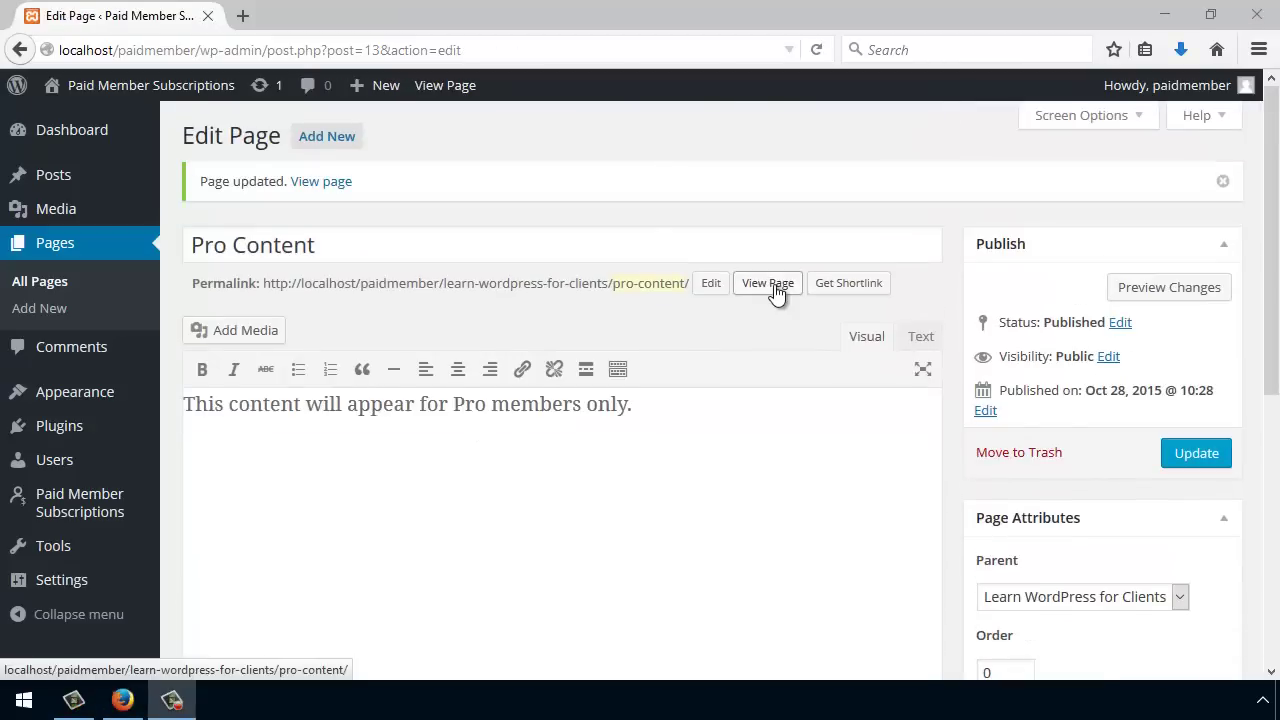
# - View the updated Pro Content page in a new browser tab and examine its content as the logged-in administrator
pyautogui.middleClick(770, 286)
pyautogui.click(329, 18)
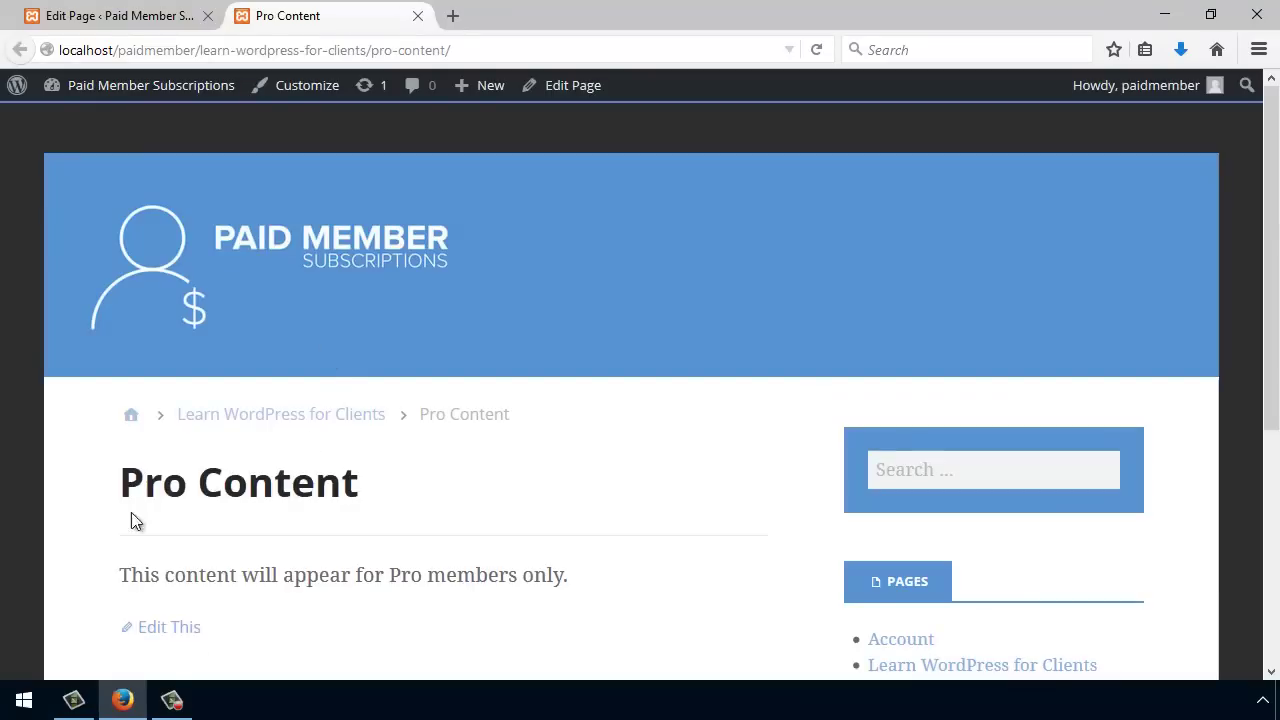
pyautogui.moveTo(120, 572); pyautogui.dragTo(295, 577)
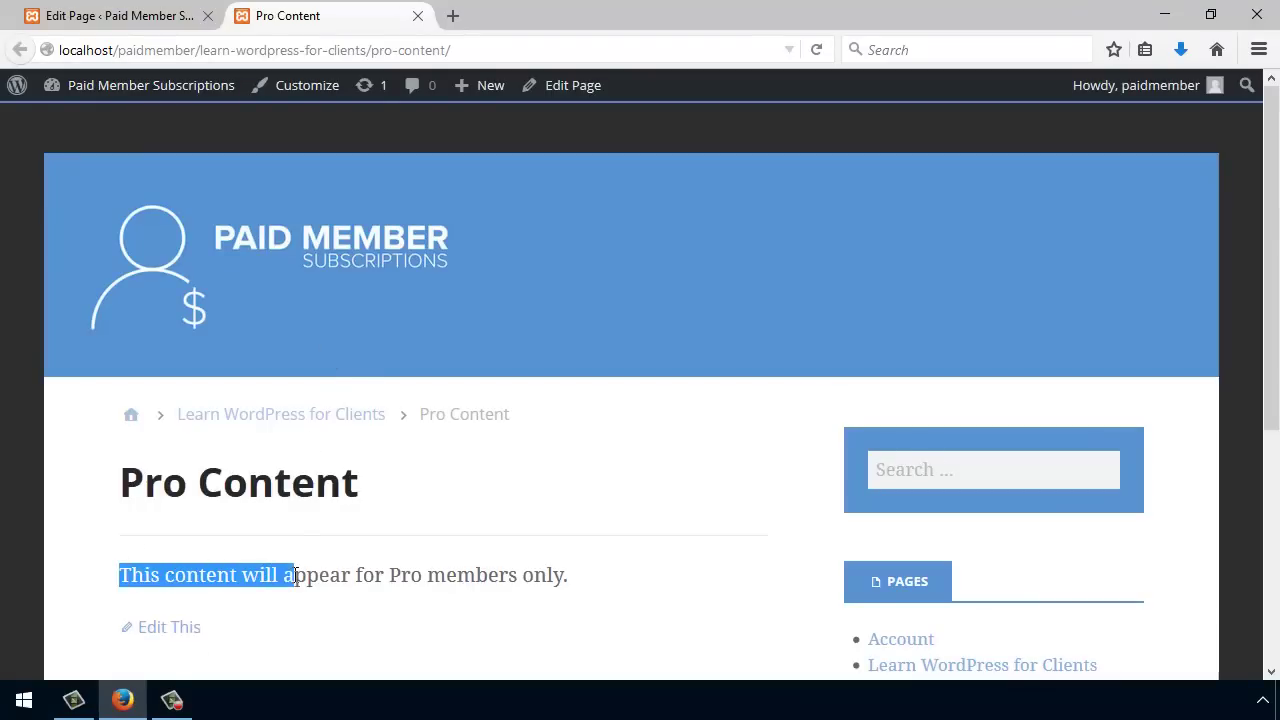
pyautogui.click(325, 577)
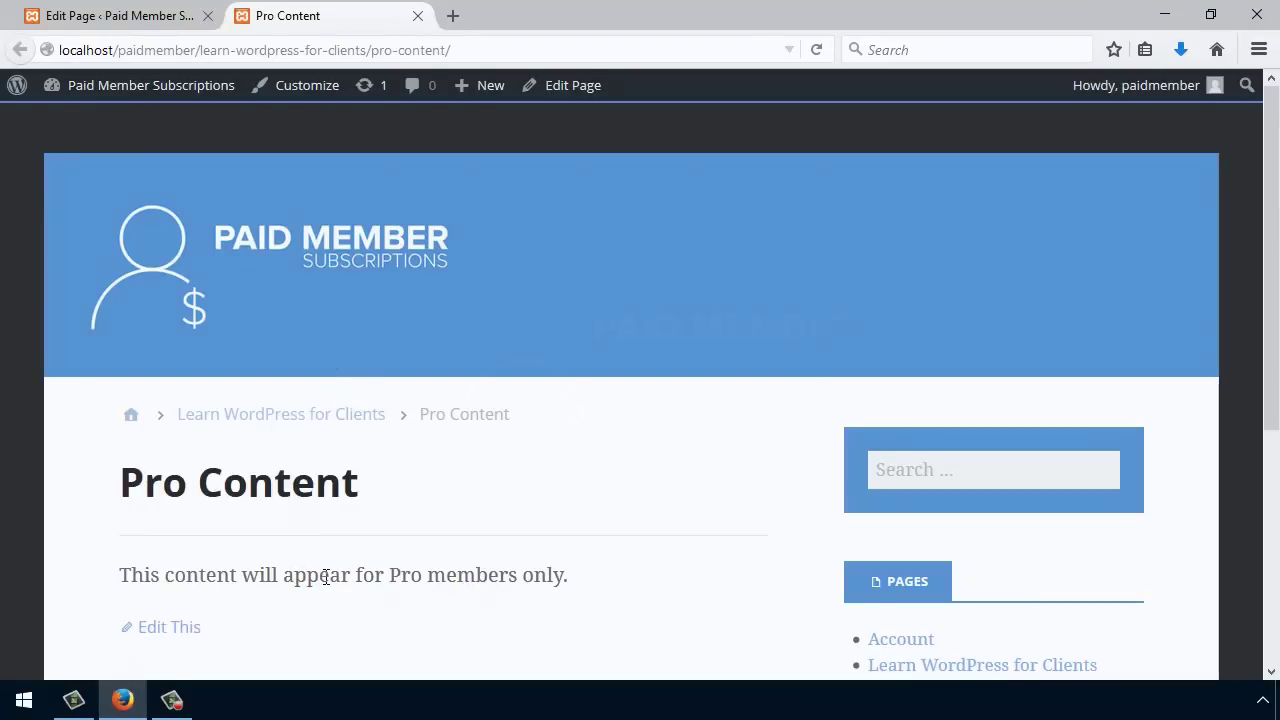